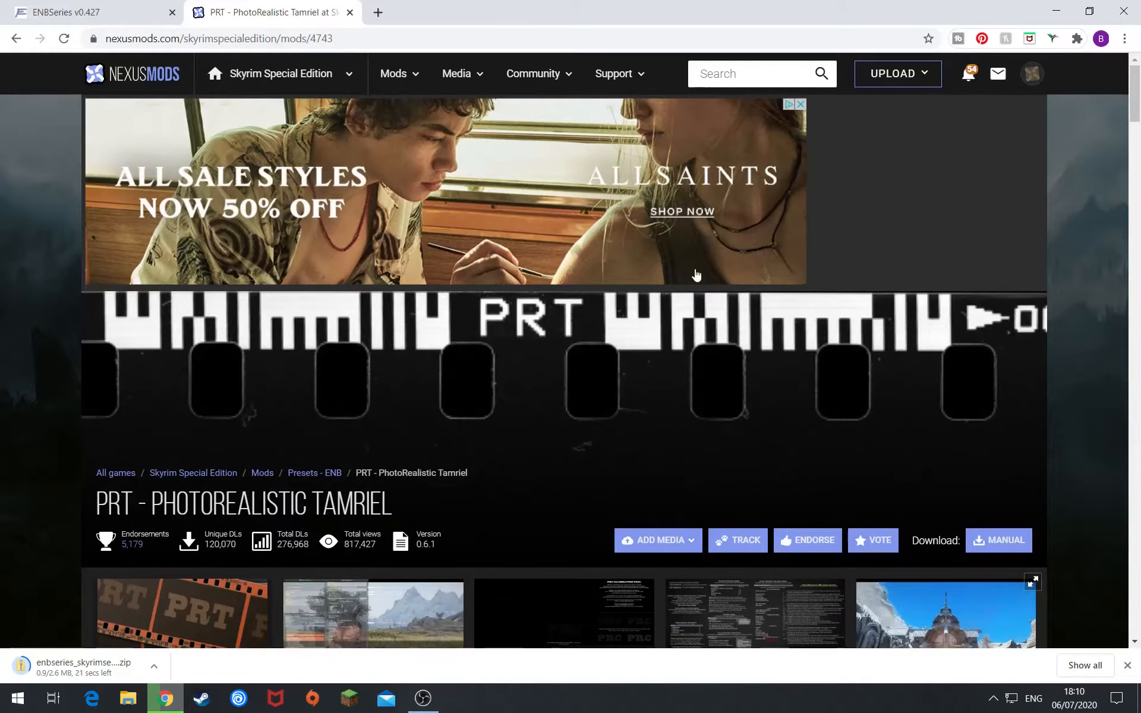
# - On the Files tab, choose manual download for PRT PhotoRealistic Tamriel 6.1 - Main Files
pyautogui.scroll(-3, 263, 512)
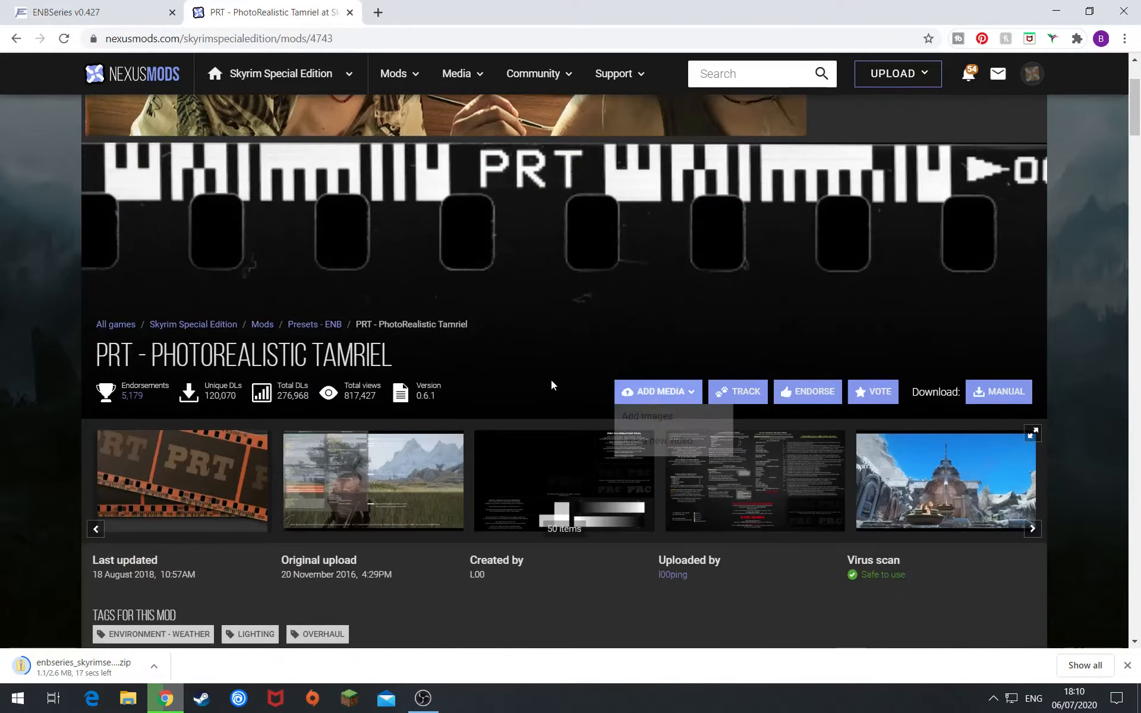
pyautogui.scroll(-2, 409, 358)
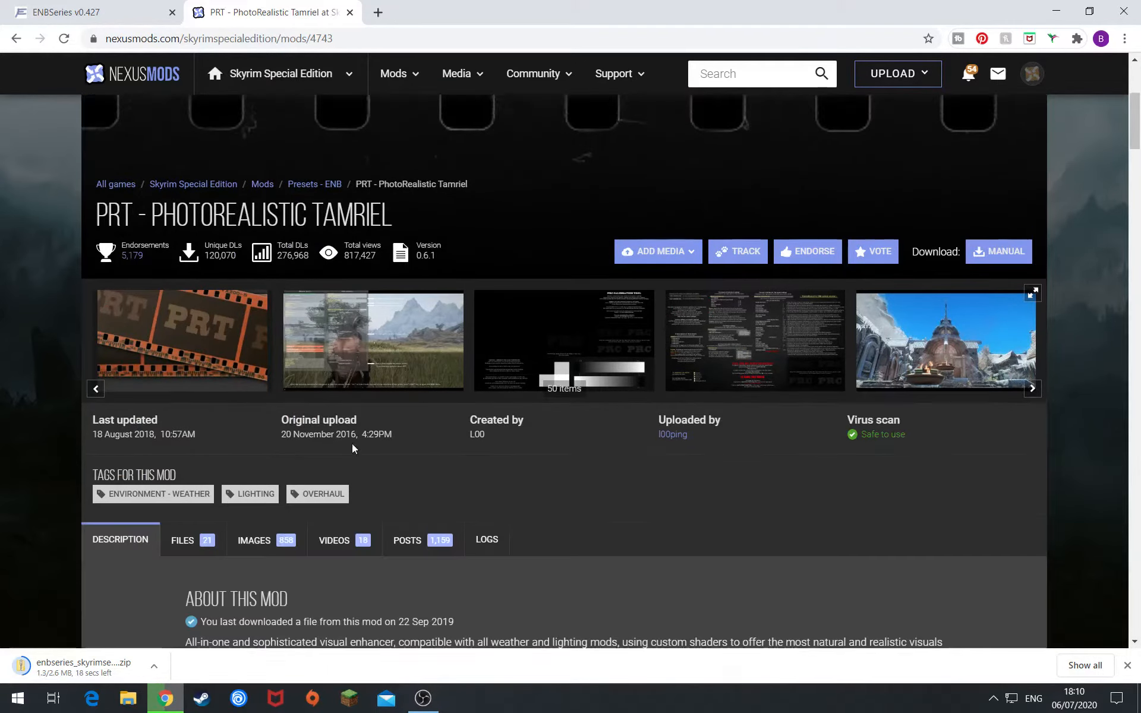
pyautogui.scroll(4, 395, 441)
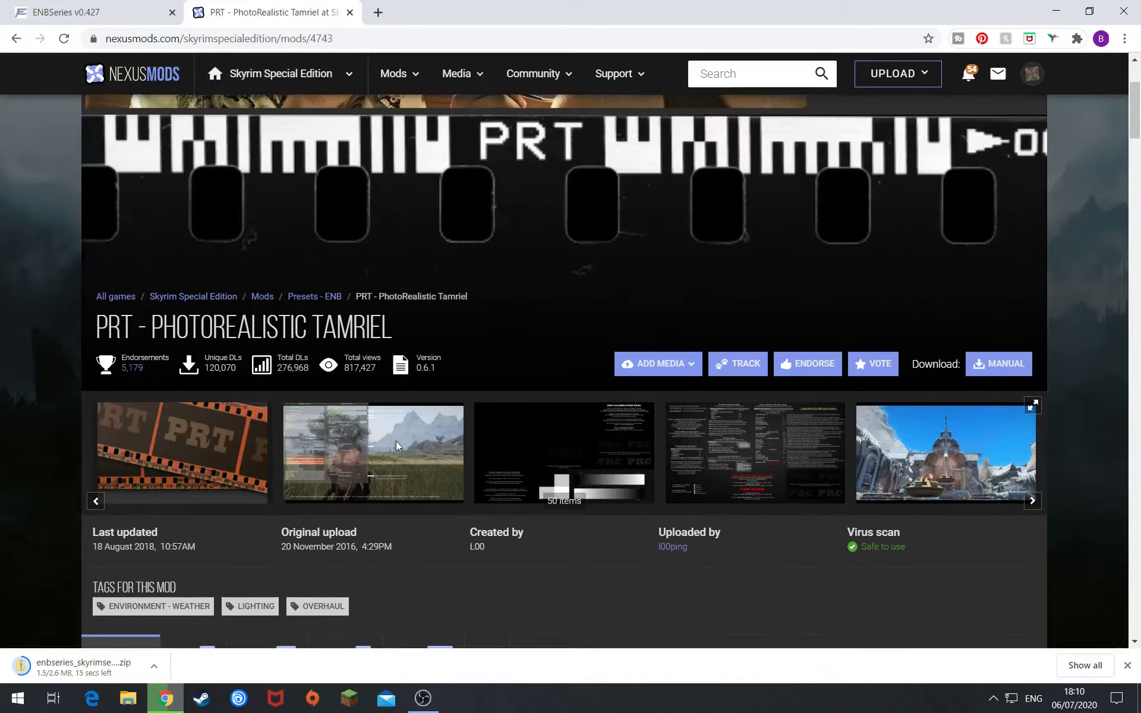
pyautogui.scroll(-7, 359, 484)
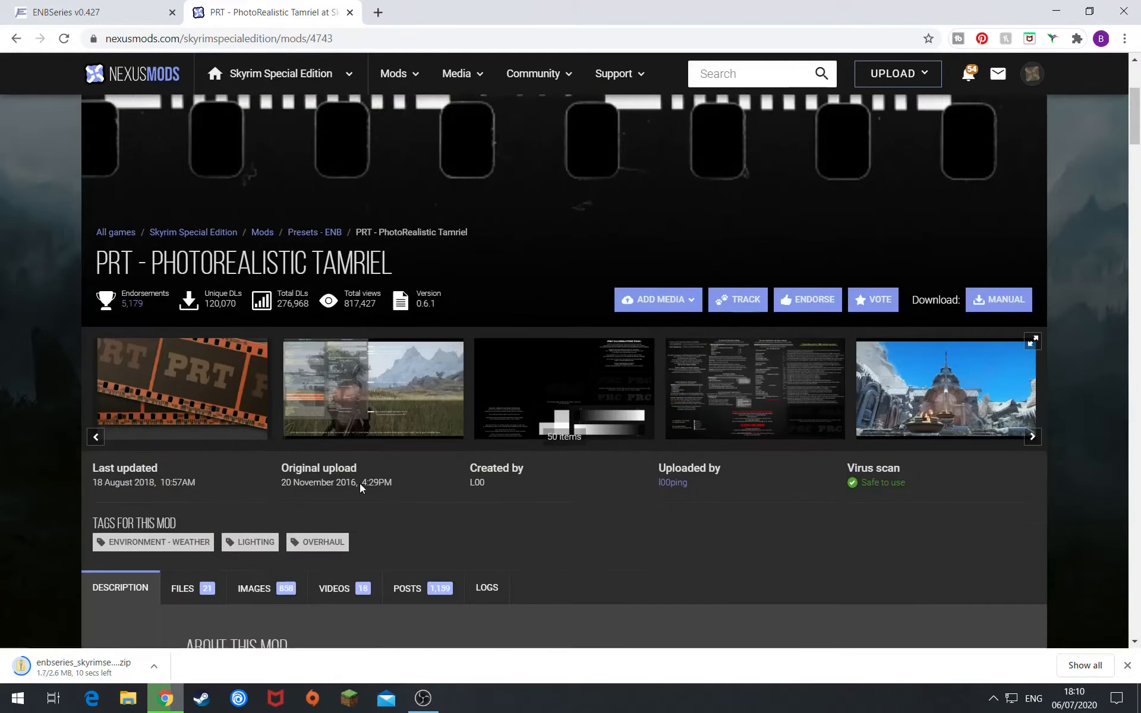
pyautogui.click(189, 308)
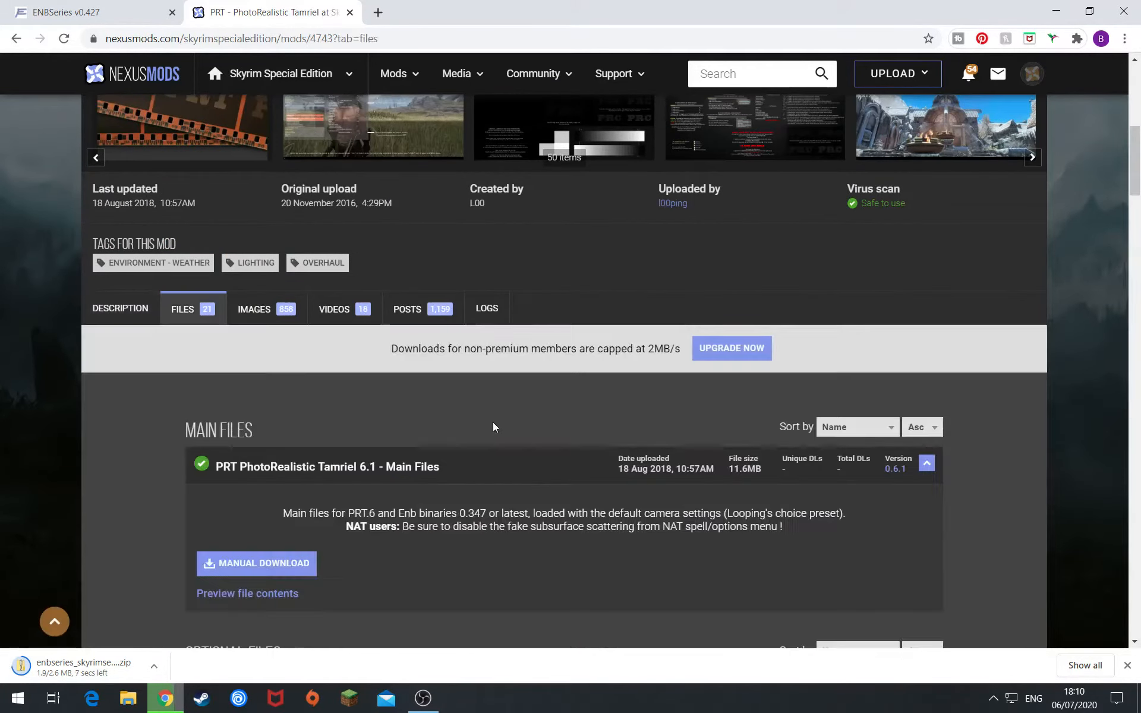
pyautogui.scroll(5, 1011, 333)
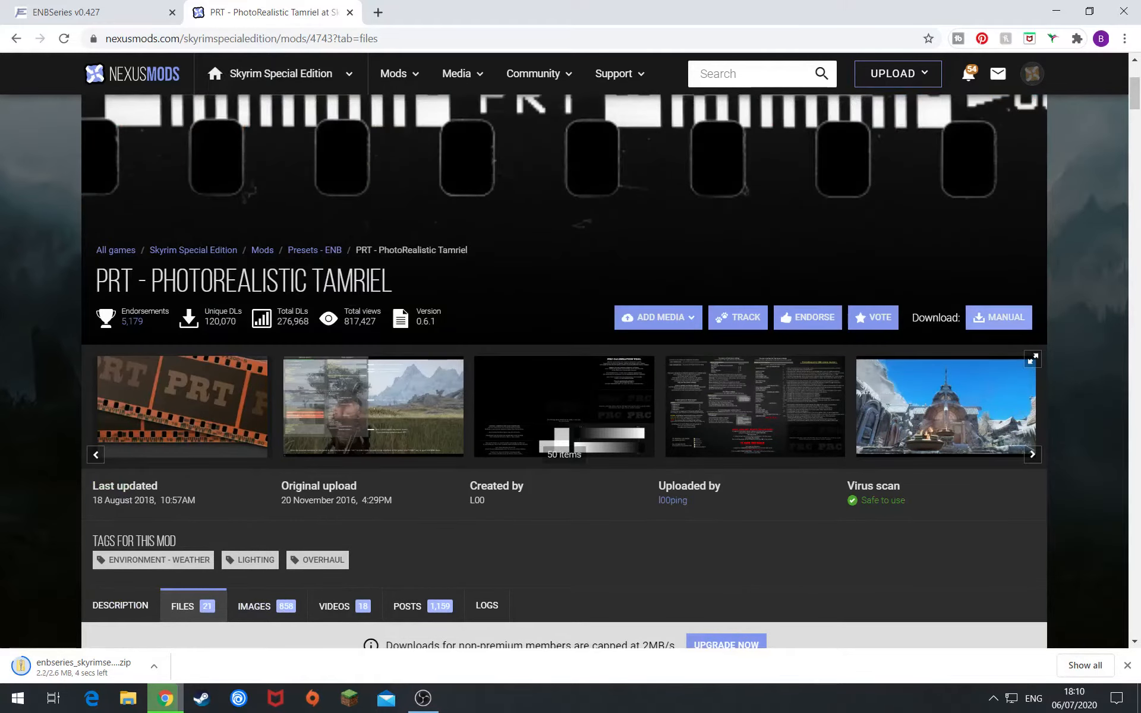
pyautogui.scroll(-6, 985, 336)
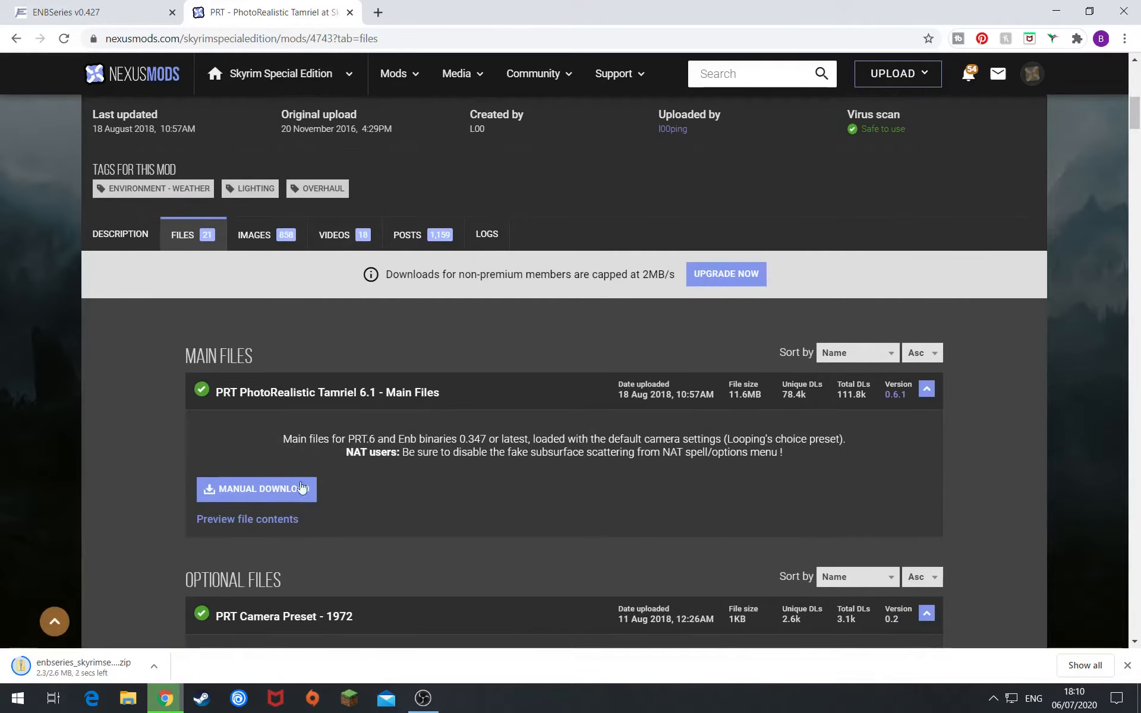
pyautogui.click(257, 489)
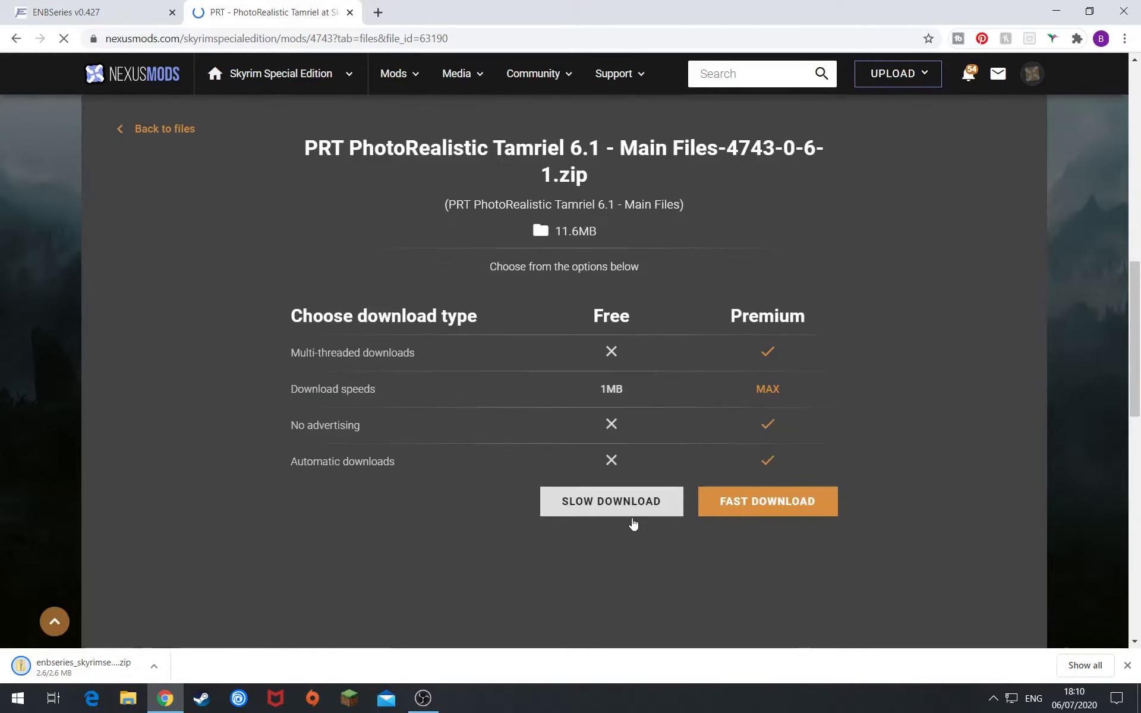
# - Start the free slow download of the PRT 6.1 zip, then minimize Chrome to the desktop
pyautogui.click(618, 503)
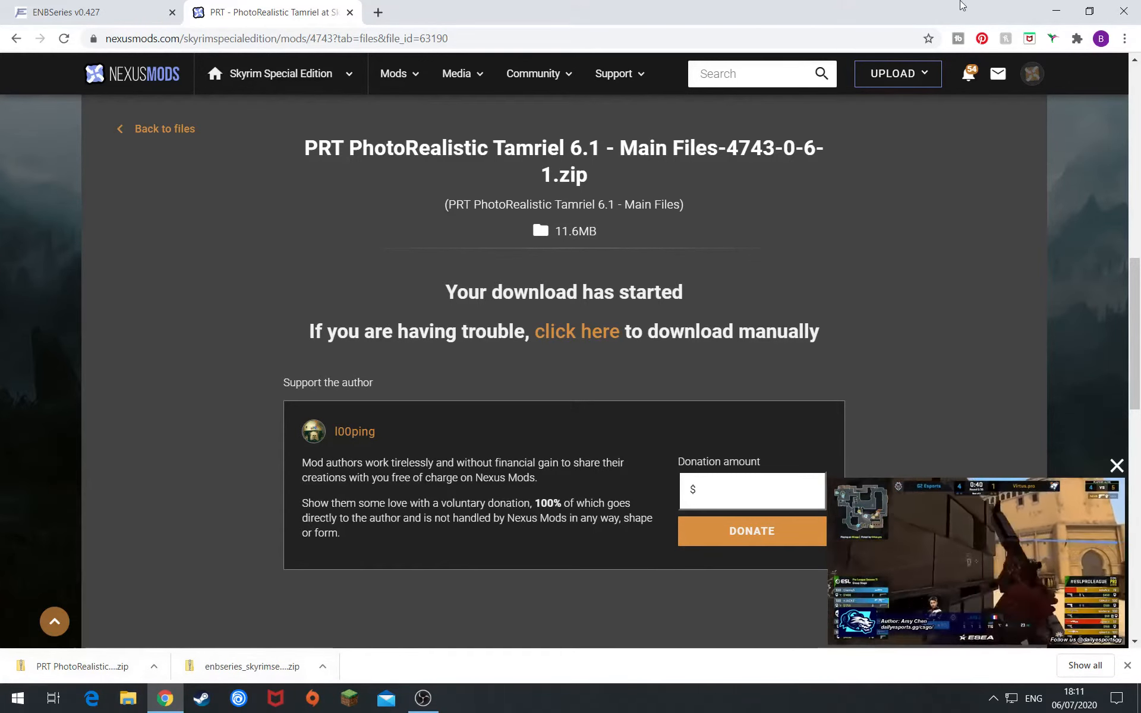
pyautogui.click(1056, 11)
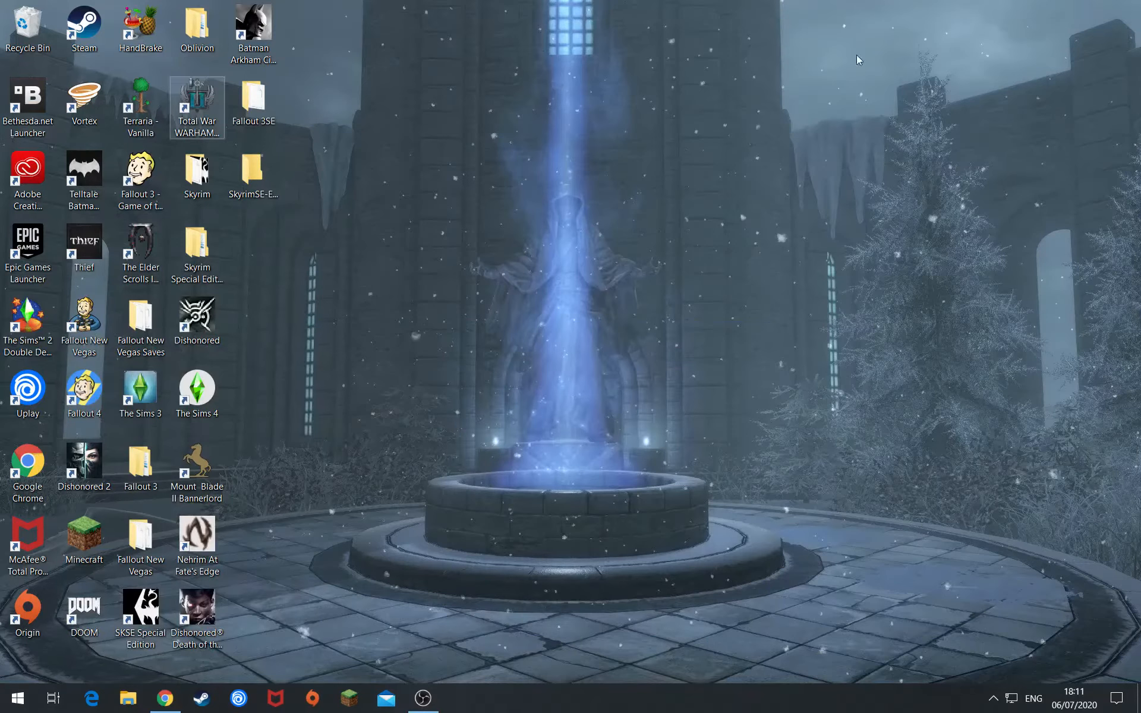
# - Open the SkyrimSE-ENB desktop folder and arrange it beside the Chrome window
pyautogui.doubleClick(252, 171)
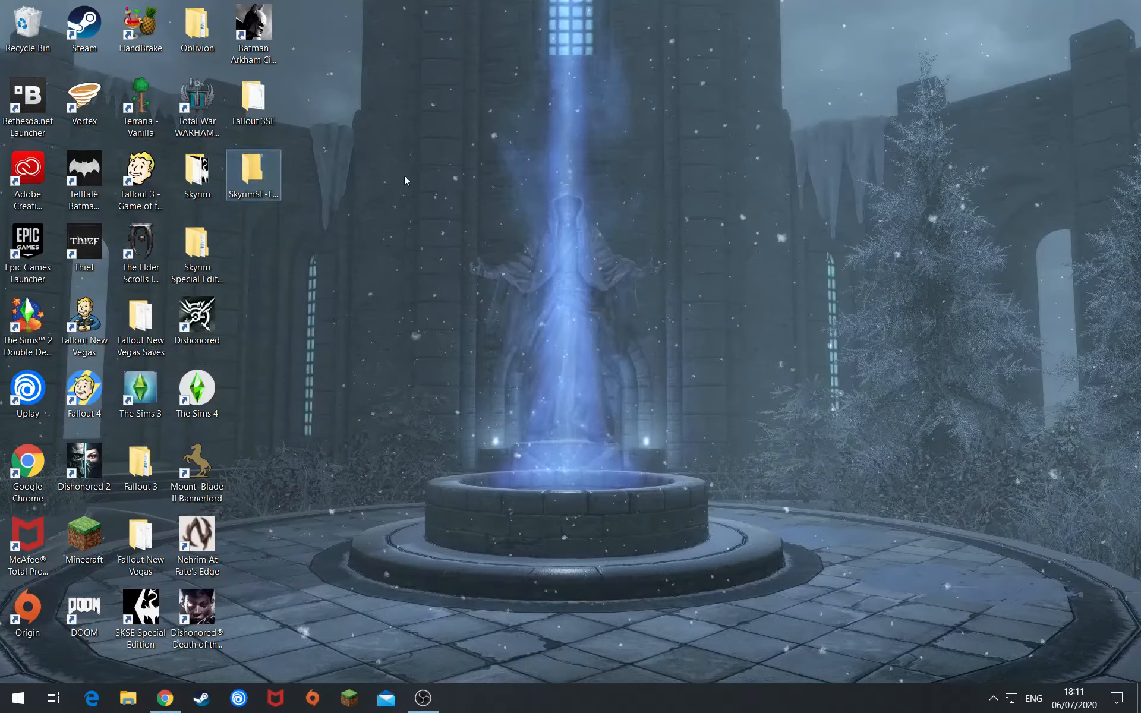
pyautogui.click(165, 698)
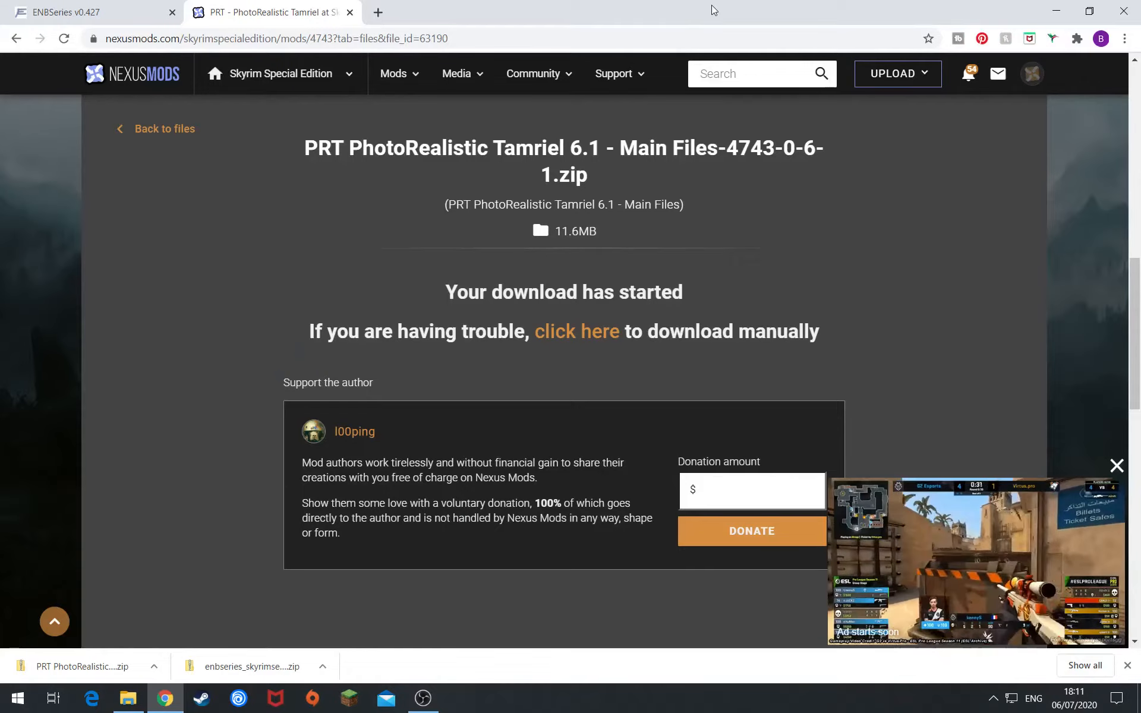
pyautogui.moveTo(440, 7); pyautogui.dragTo(140, 128)
pyautogui.moveTo(669, 204); pyautogui.dragTo(915, 86)
pyautogui.moveTo(449, 124); pyautogui.dragTo(770, 13)
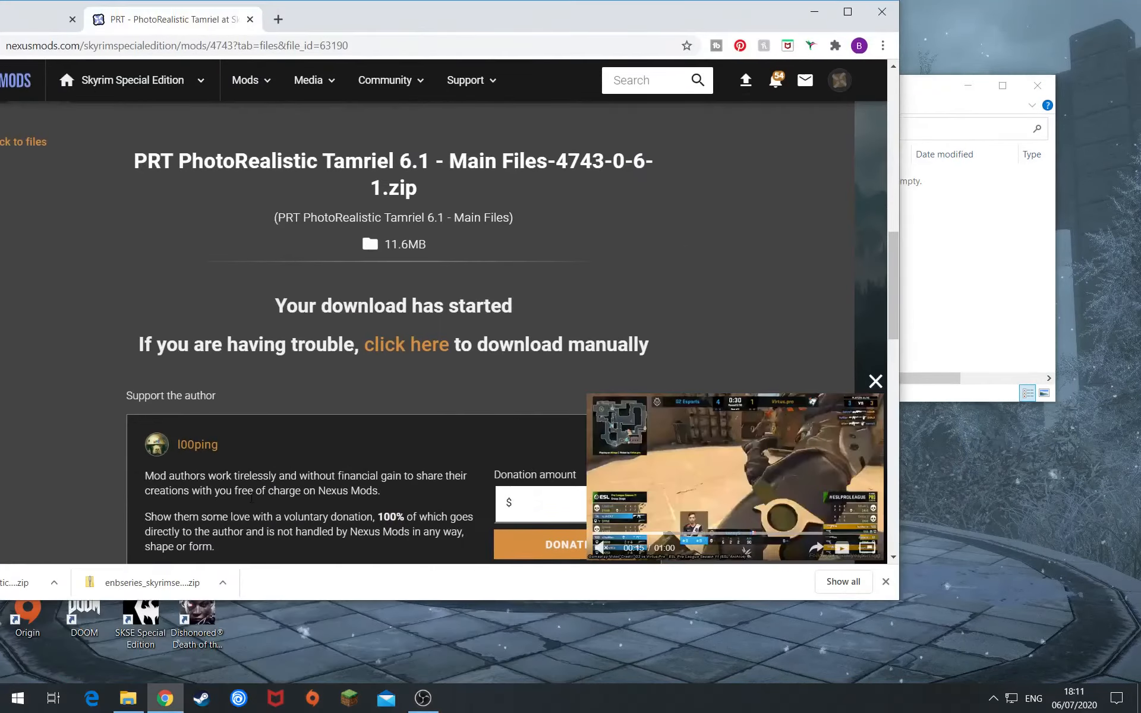
# - Drag the enbseries_skyrimse_v0427 and PRT main files zips from Chrome's download bar into the folder
pyautogui.moveTo(131, 584); pyautogui.dragTo(995, 253)
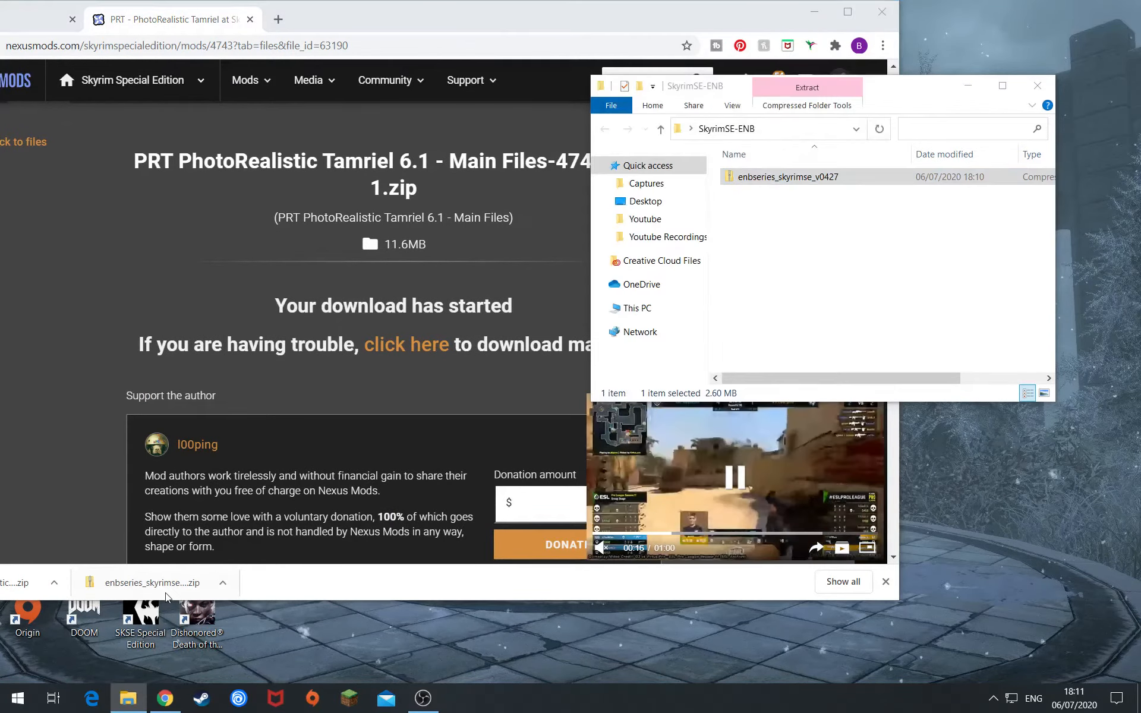
pyautogui.moveTo(27, 583); pyautogui.dragTo(969, 333)
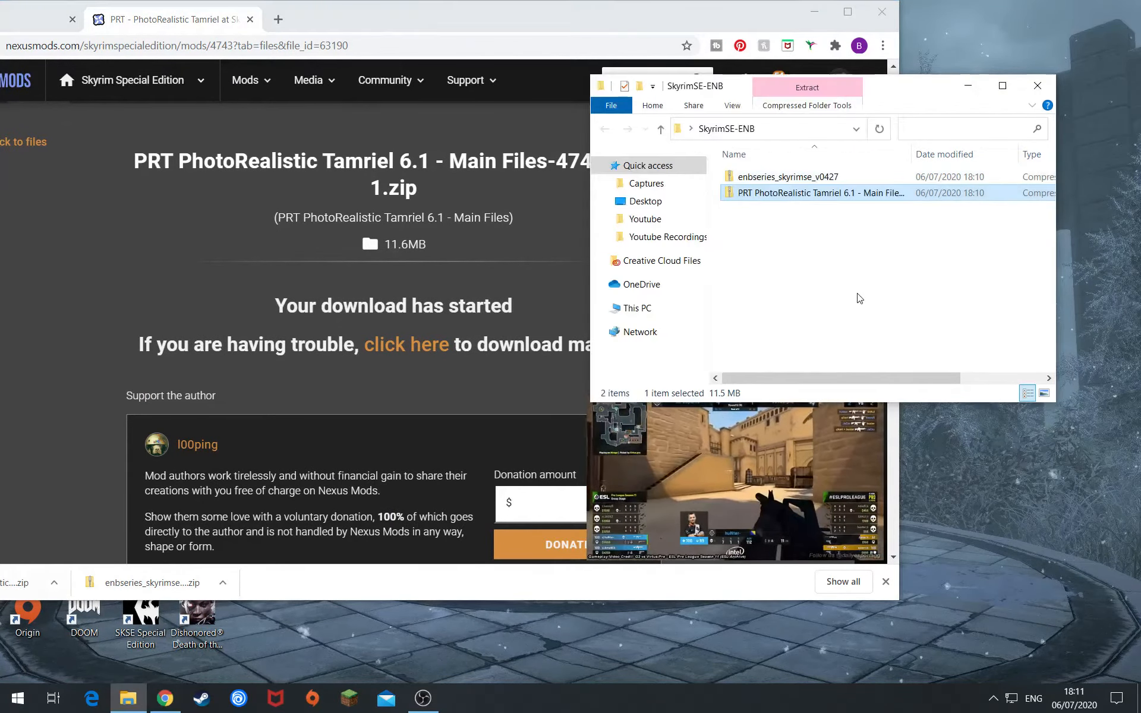
pyautogui.click(815, 11)
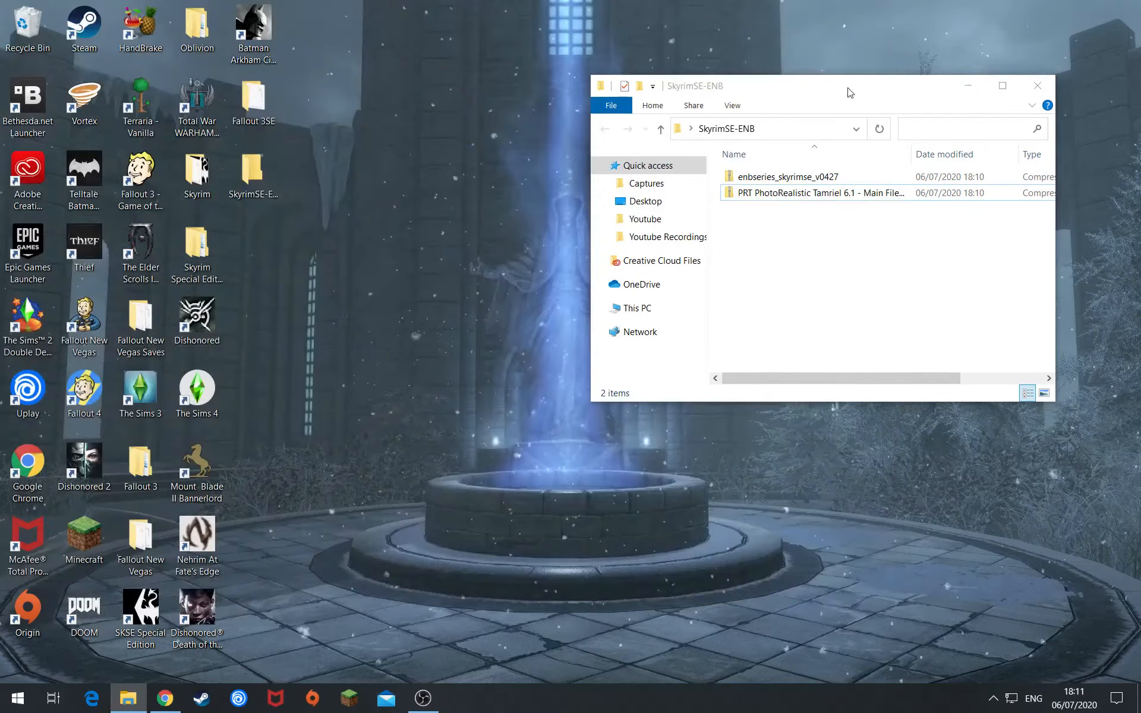
pyautogui.moveTo(848, 92); pyautogui.dragTo(624, 133)
pyautogui.click(625, 217)
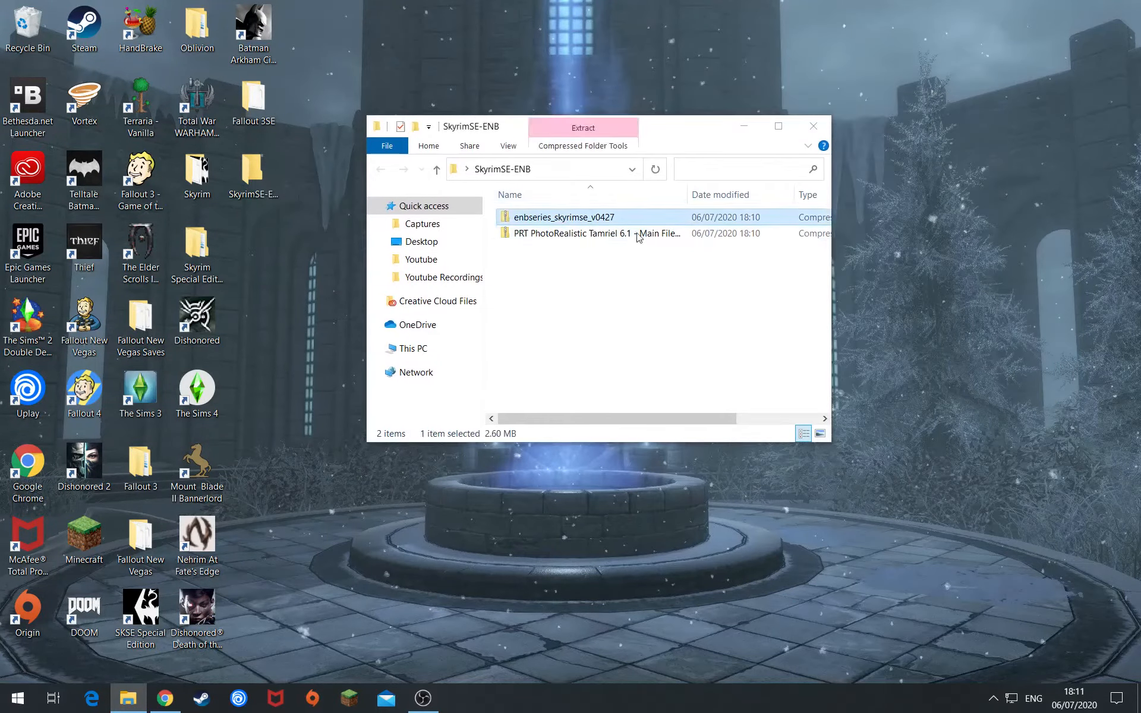
# - Extract All of the enbseries_skyrimse_v0427 zip into its suggested folder
pyautogui.rightClick(591, 219)
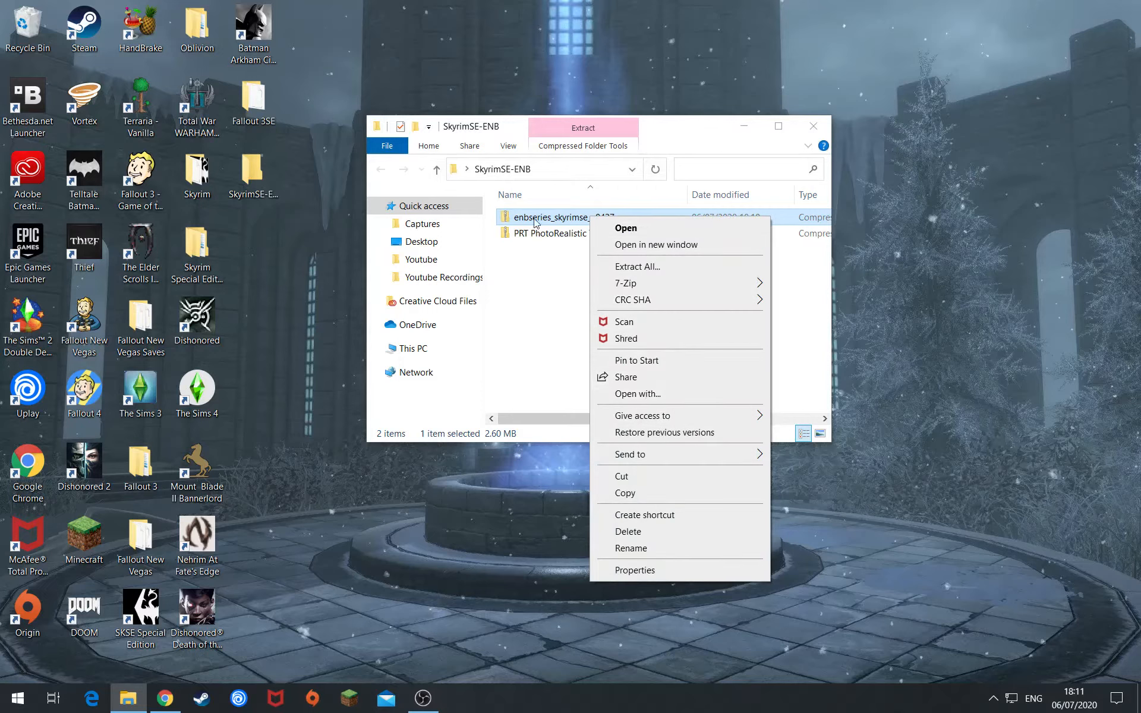
pyautogui.moveTo(668, 287)
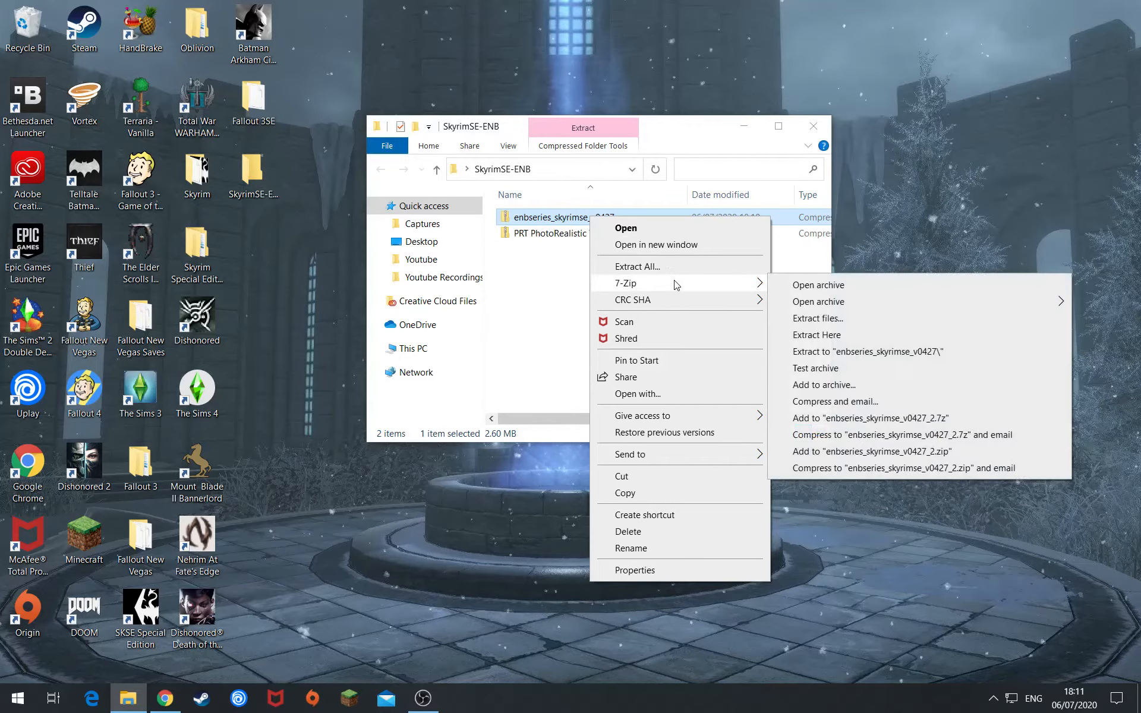
pyautogui.click(643, 268)
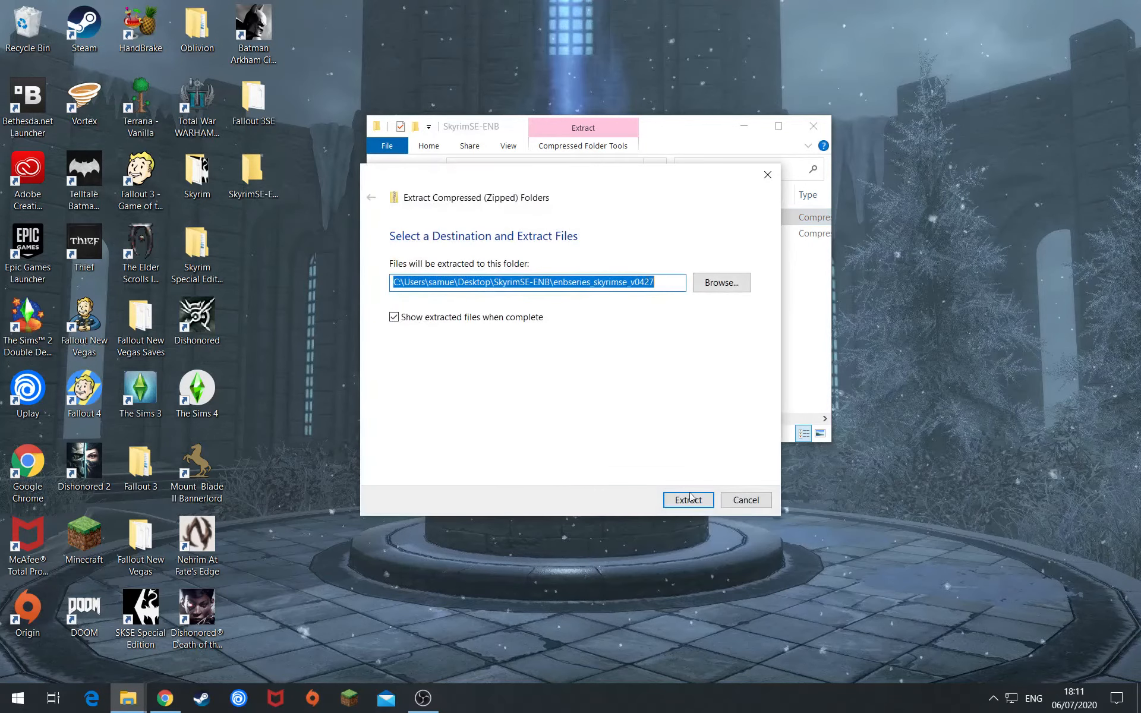
pyautogui.click(688, 501)
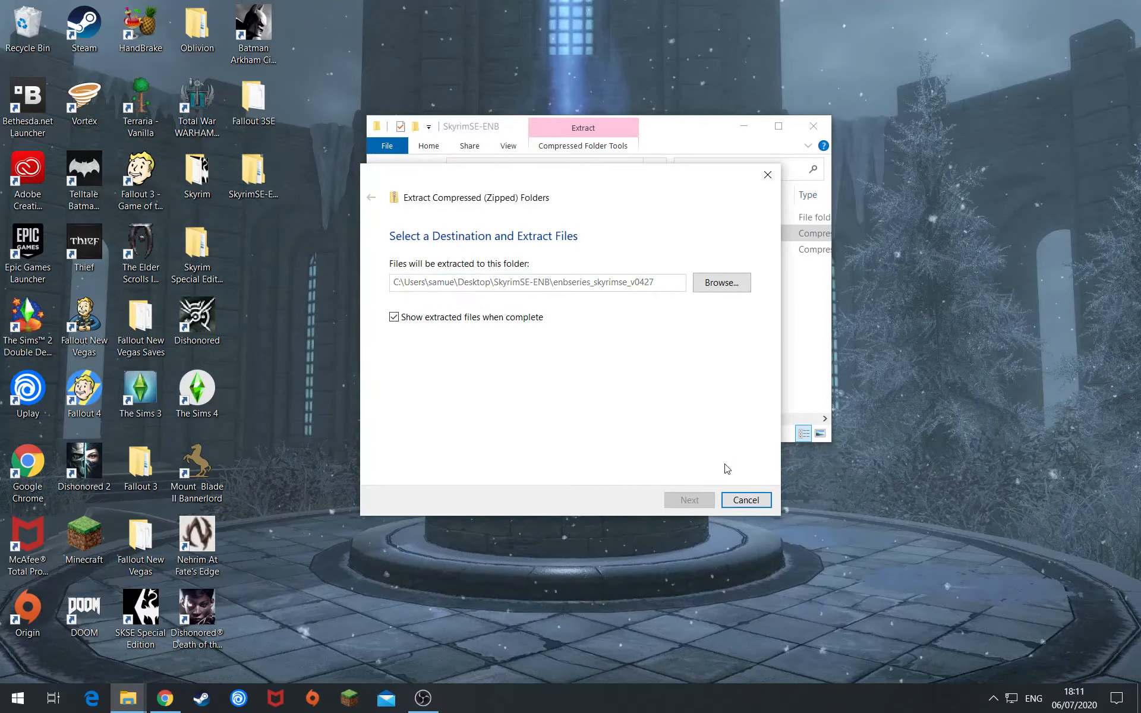
pyautogui.moveTo(338, 210); pyautogui.dragTo(598, 325)
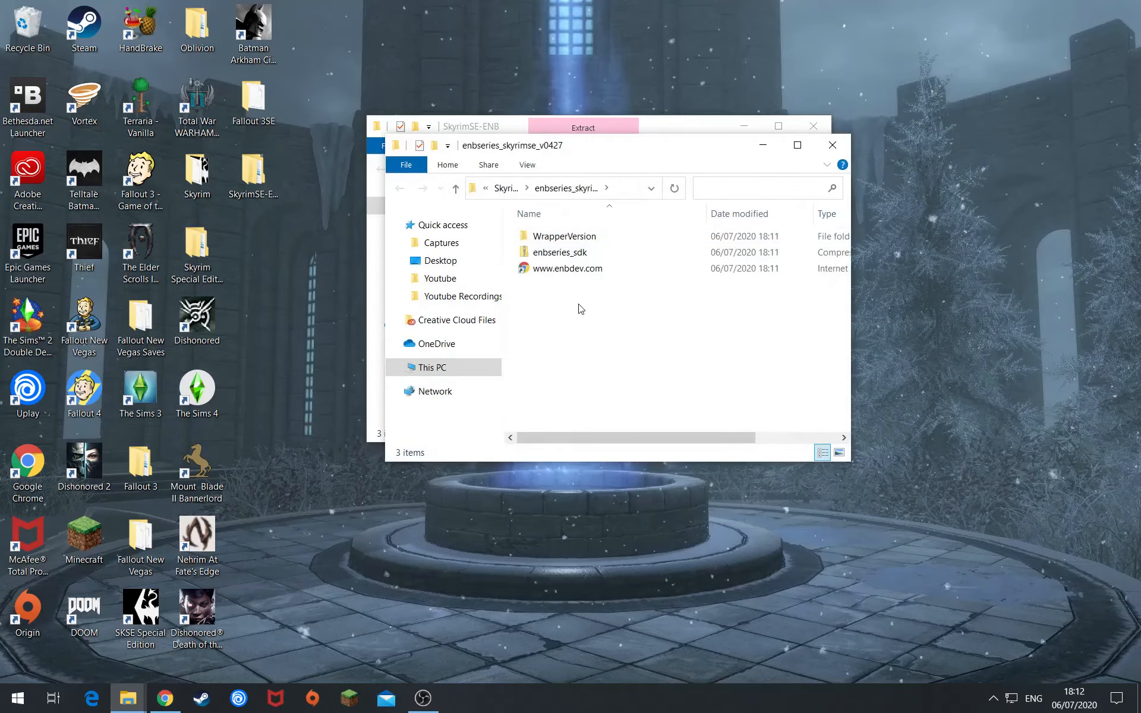
# - Close the extracted folder window and delete the enbseries_skyrimse_v0427 zip
pyautogui.click(832, 145)
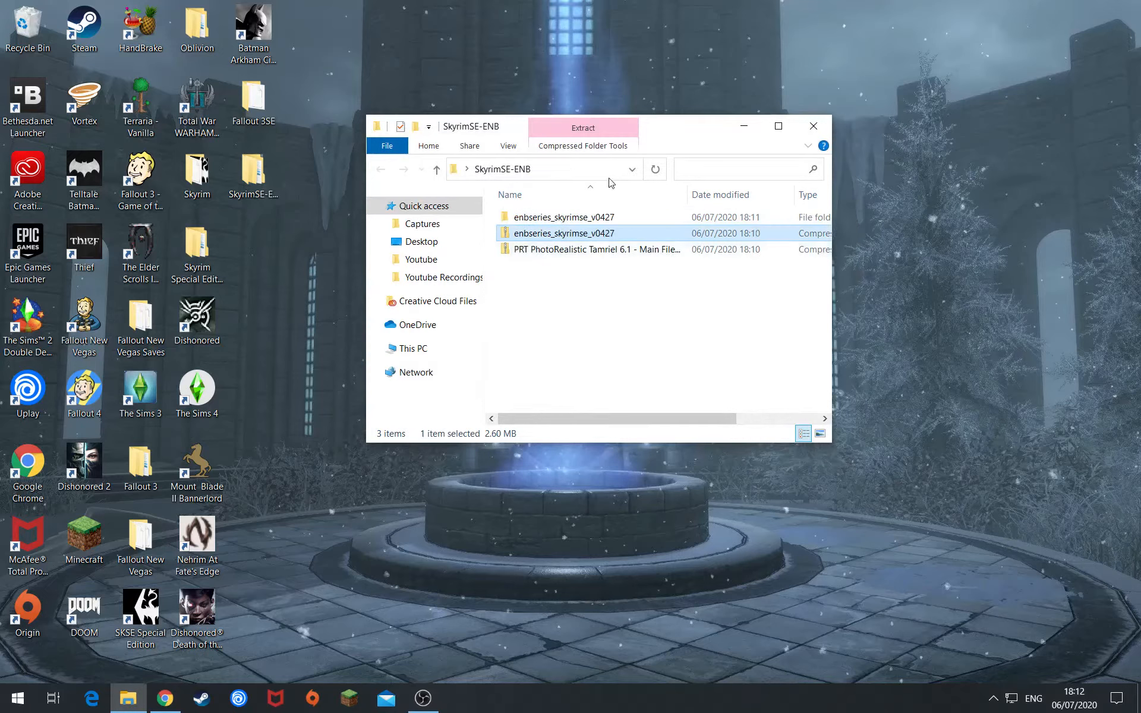
pyautogui.click(591, 299)
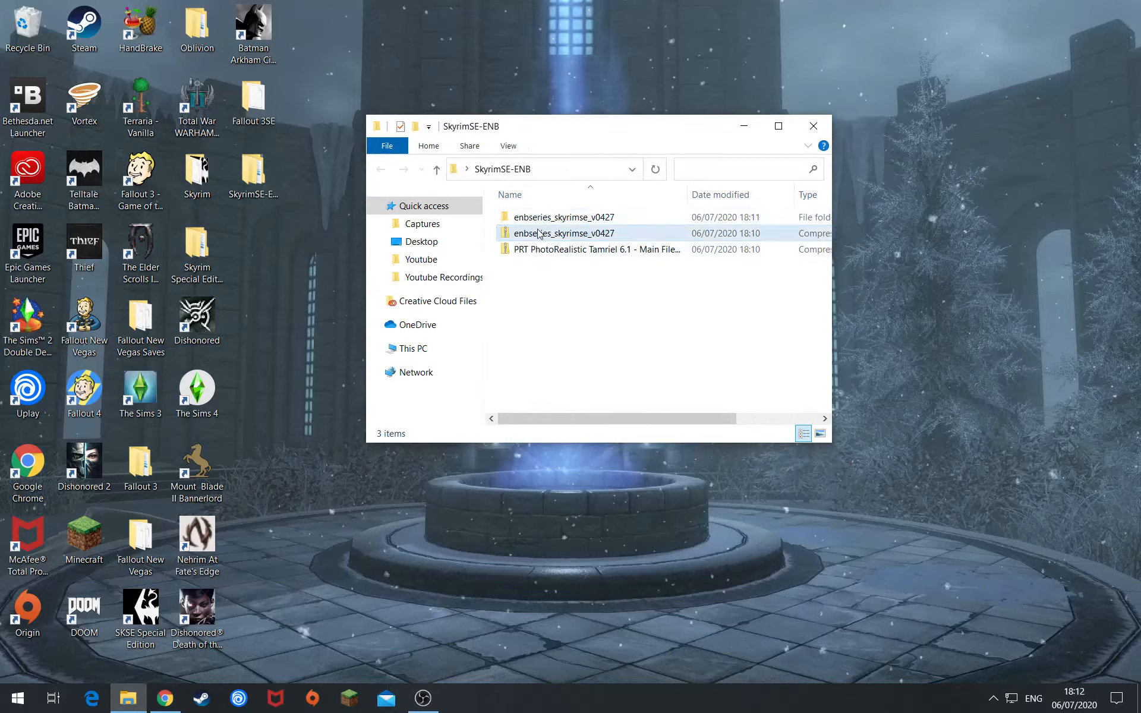
pyautogui.click(529, 233)
pyautogui.rightClick(529, 232)
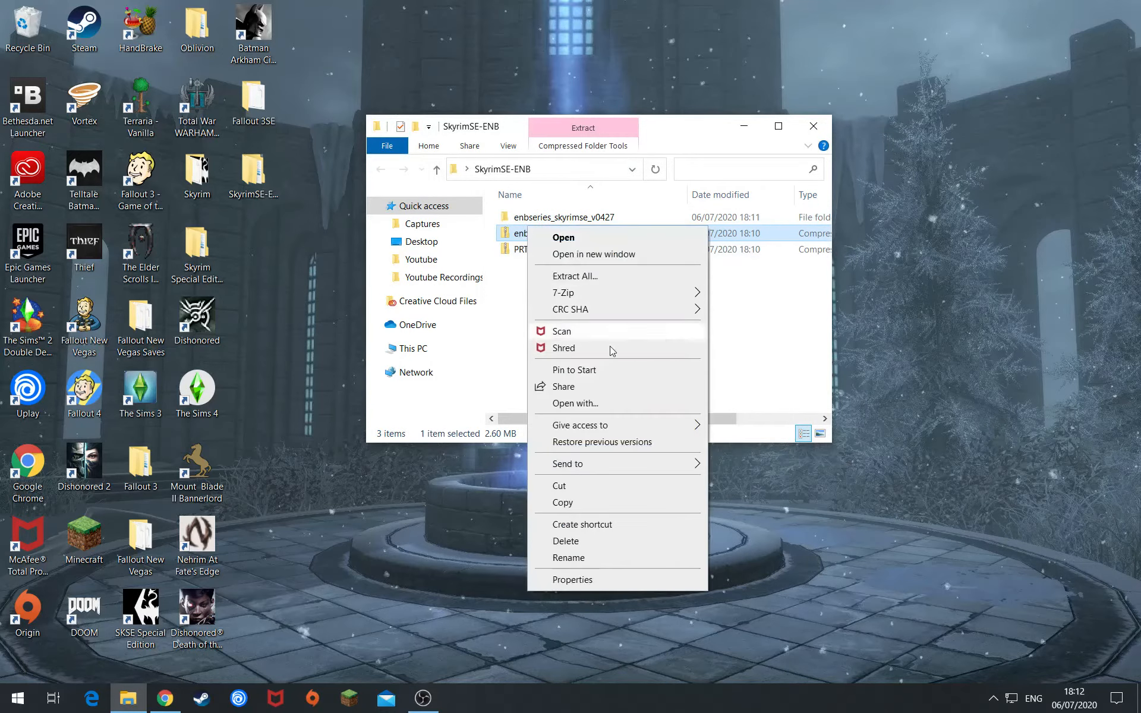
pyautogui.click(565, 542)
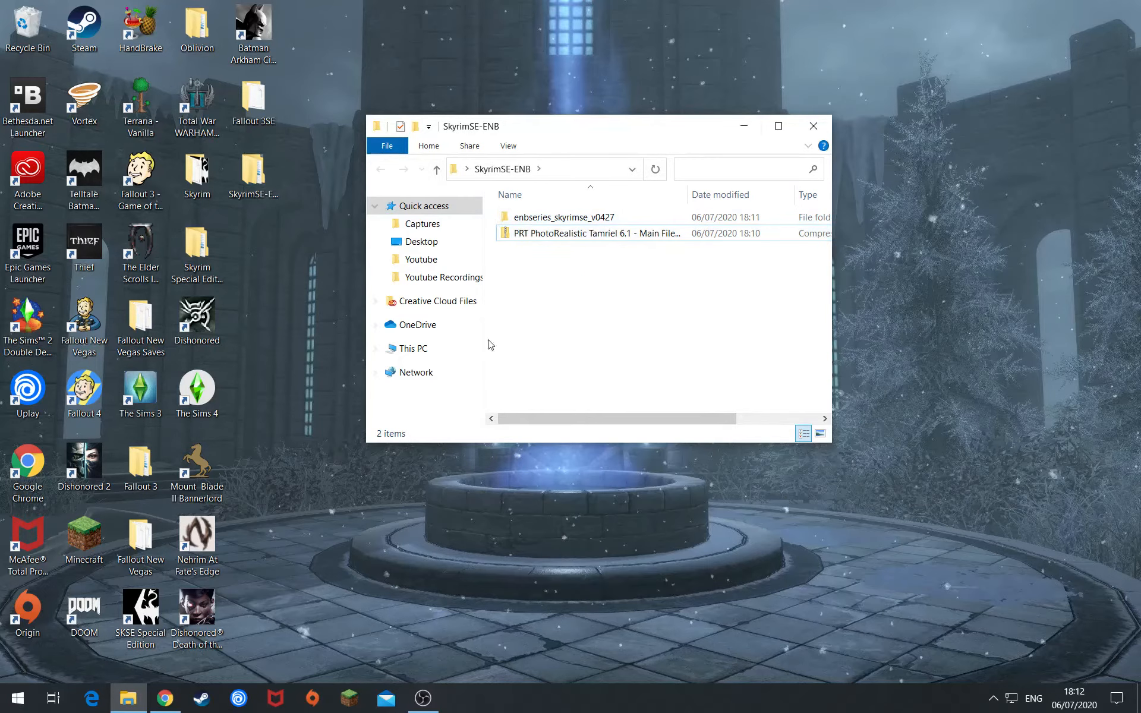
# - Switch to Steam's Skyrim Special Edition library page
pyautogui.moveTo(642, 136); pyautogui.dragTo(639, 121)
pyautogui.click(596, 219)
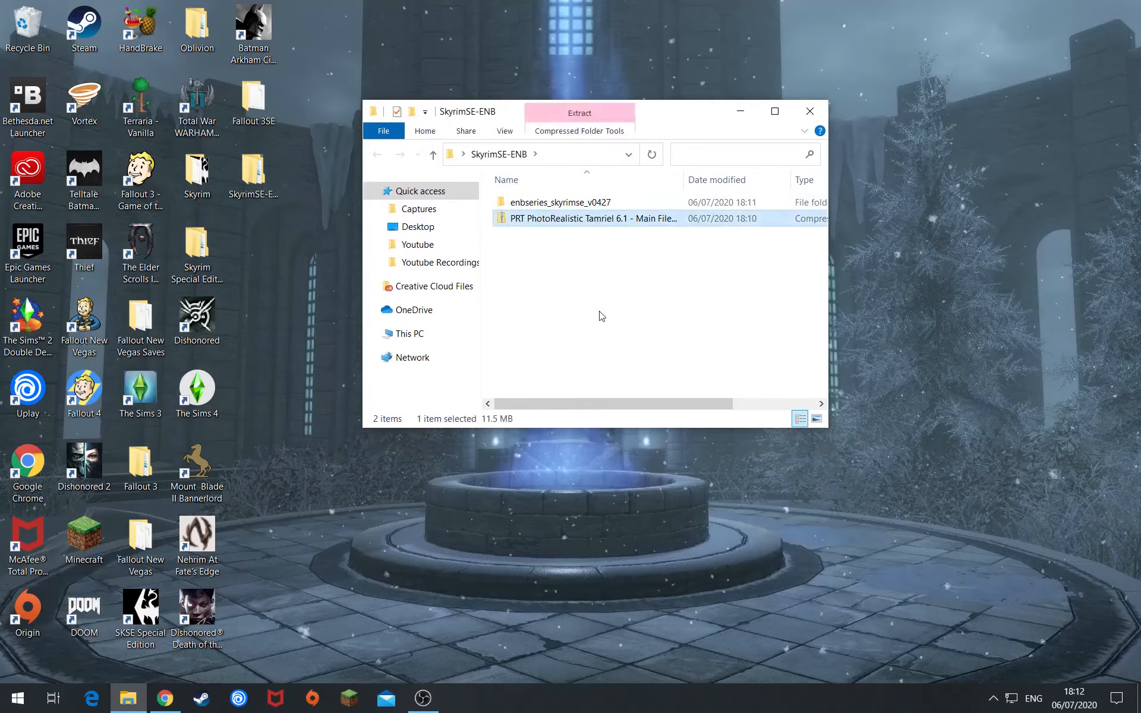
pyautogui.click(601, 316)
pyautogui.click(202, 699)
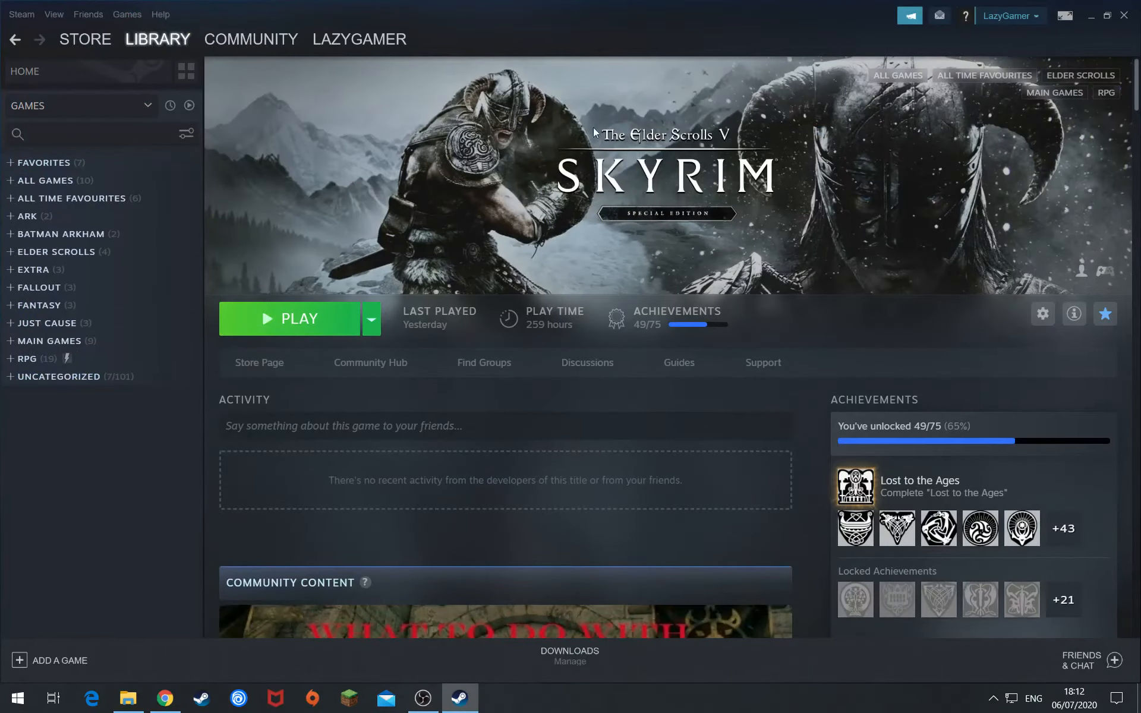
# - Browse Skyrim Special Edition's local files from Properties > Local Files
pyautogui.click(1043, 314)
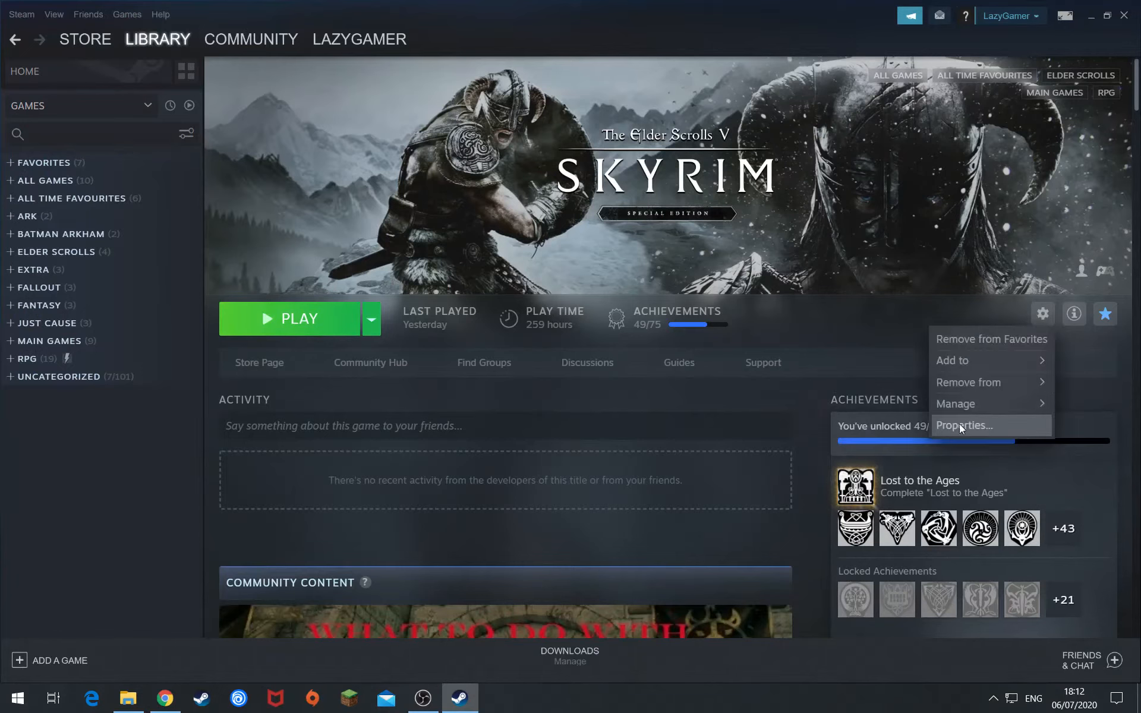
pyautogui.click(959, 424)
pyautogui.click(544, 138)
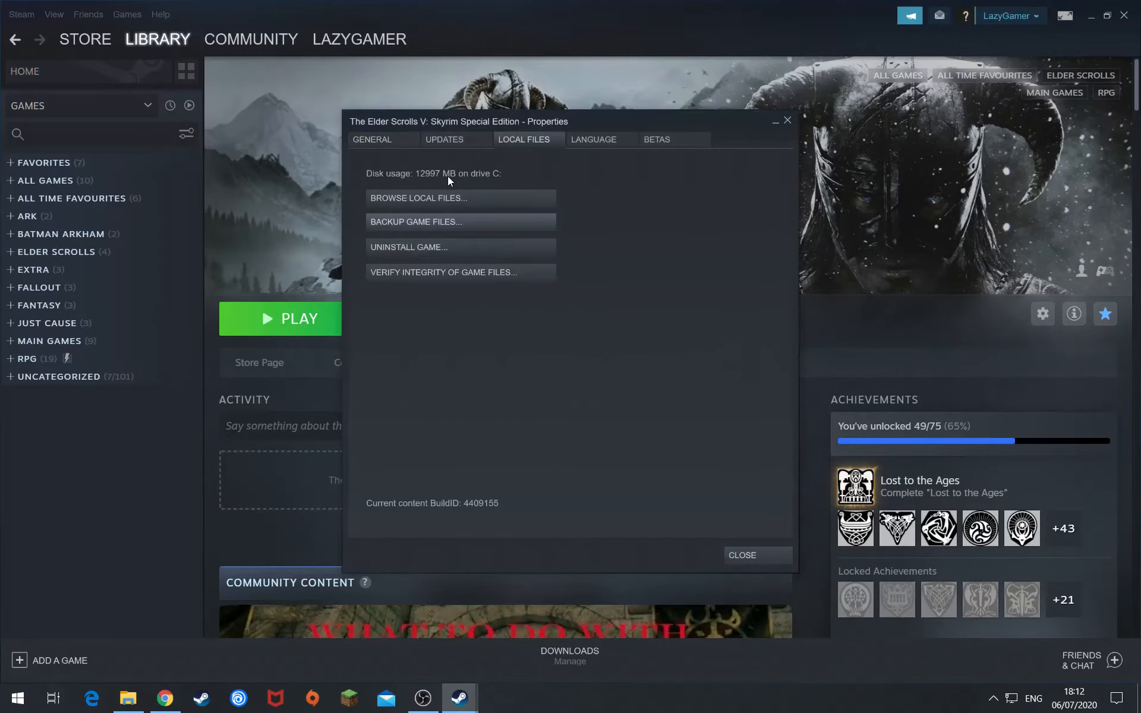
pyautogui.click(447, 192)
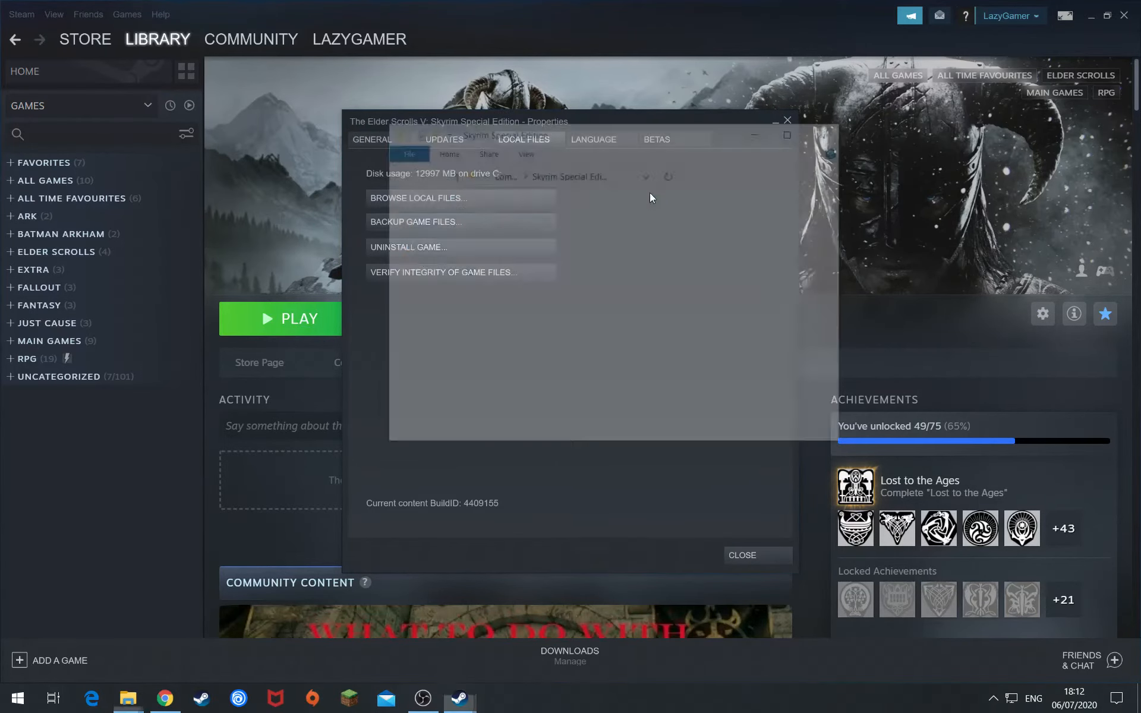
pyautogui.moveTo(645, 138); pyautogui.dragTo(610, 215)
pyautogui.scroll(-3, 606, 293)
# - Hide Steam and open enbseries_skyrimse_v0427 > WrapperVersion beside the Skyrim folder
pyautogui.click(1091, 17)
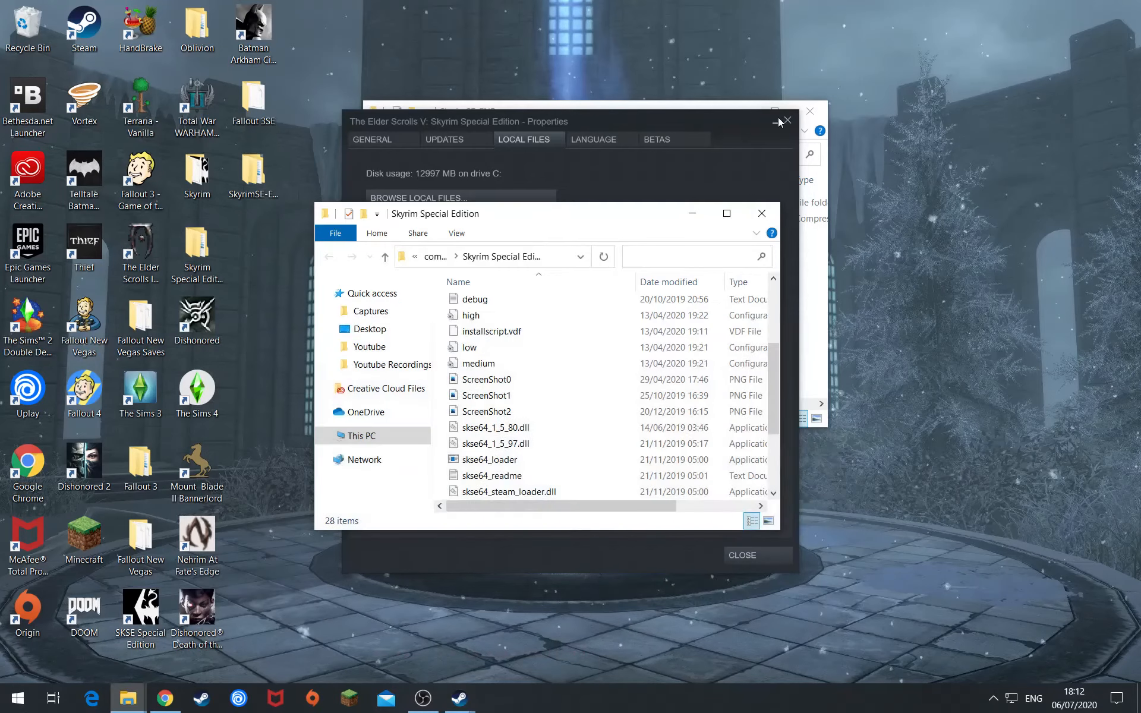
pyautogui.moveTo(642, 117); pyautogui.dragTo(883, 56)
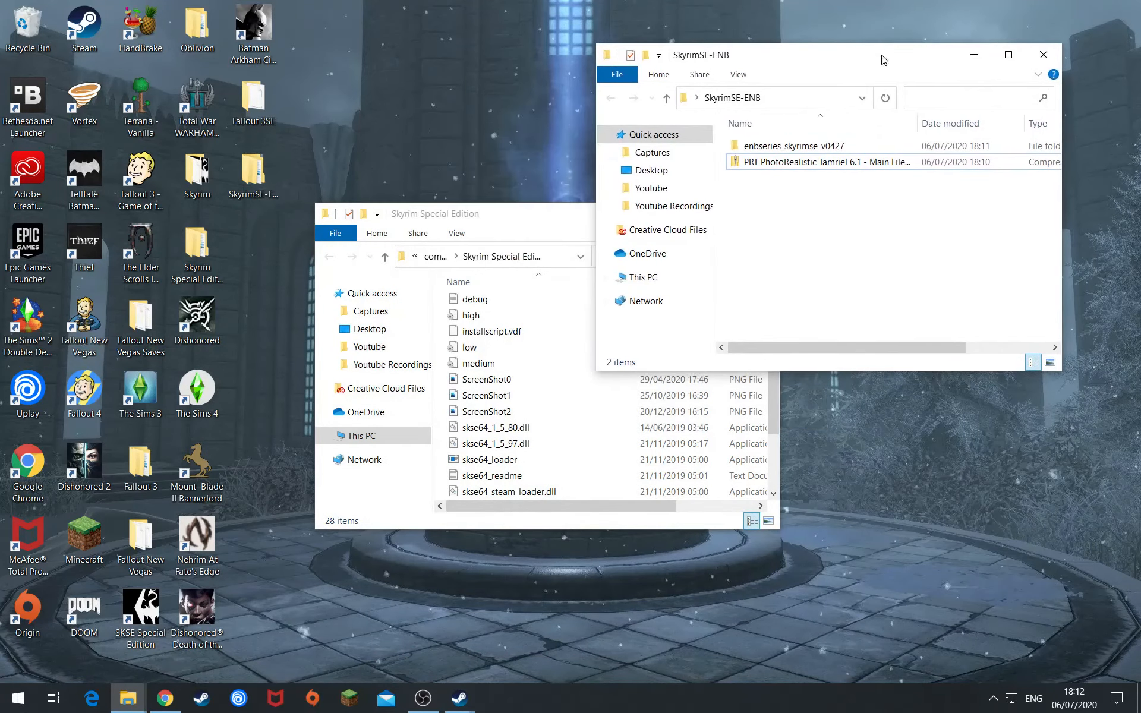
pyautogui.moveTo(535, 211); pyautogui.dragTo(287, 104)
pyautogui.scroll(3, 288, 267)
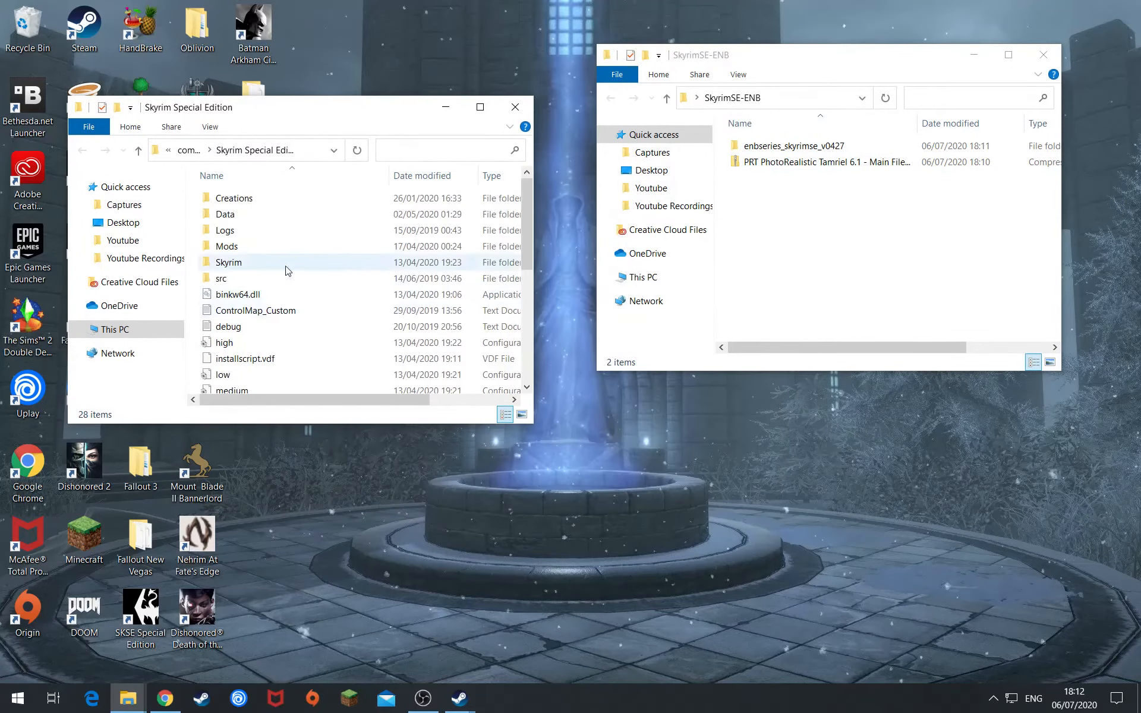
pyautogui.doubleClick(792, 146)
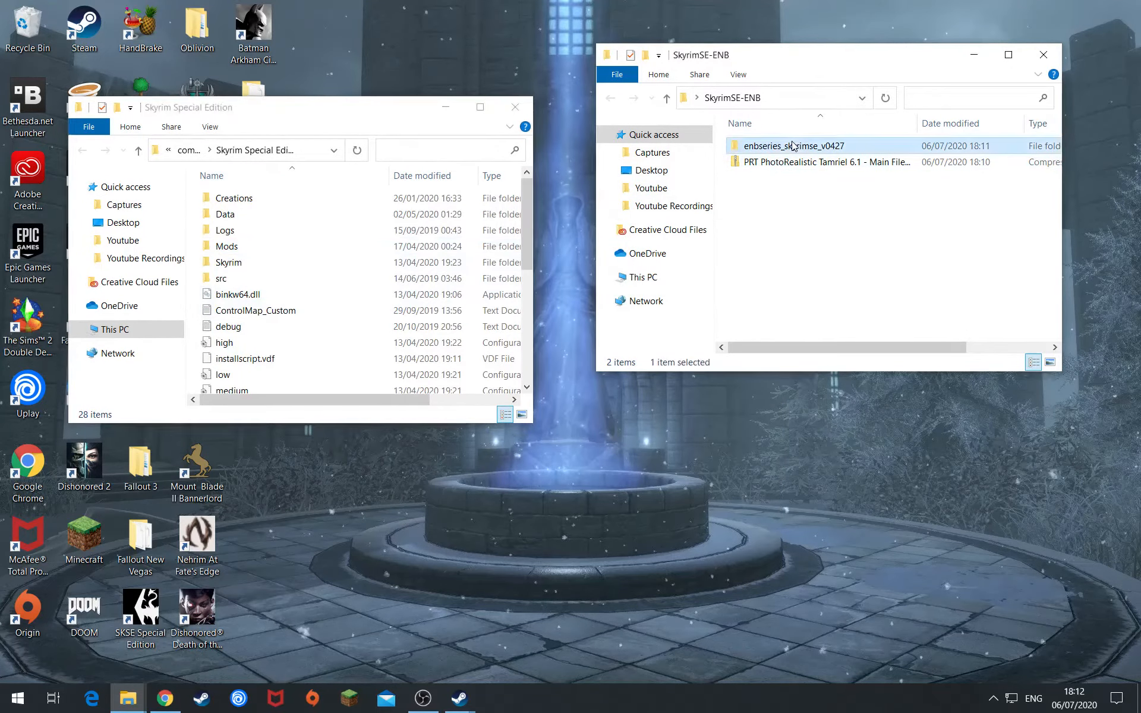
pyautogui.doubleClick(776, 145)
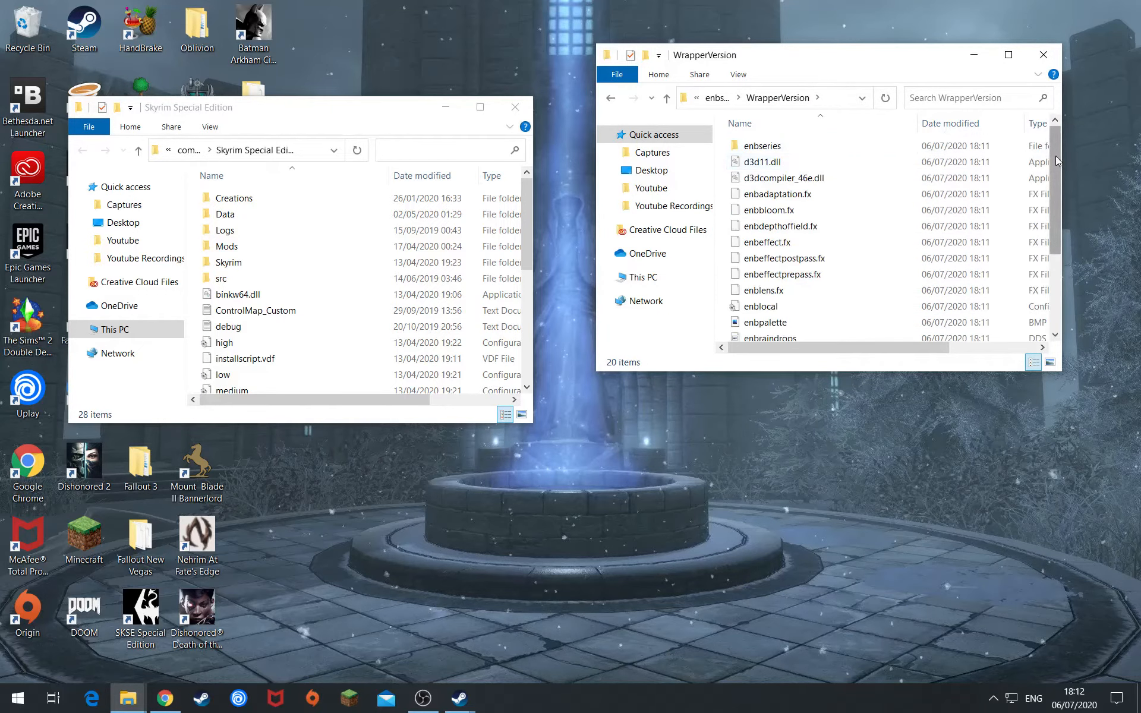
pyautogui.moveTo(1057, 195); pyautogui.dragTo(1058, 266)
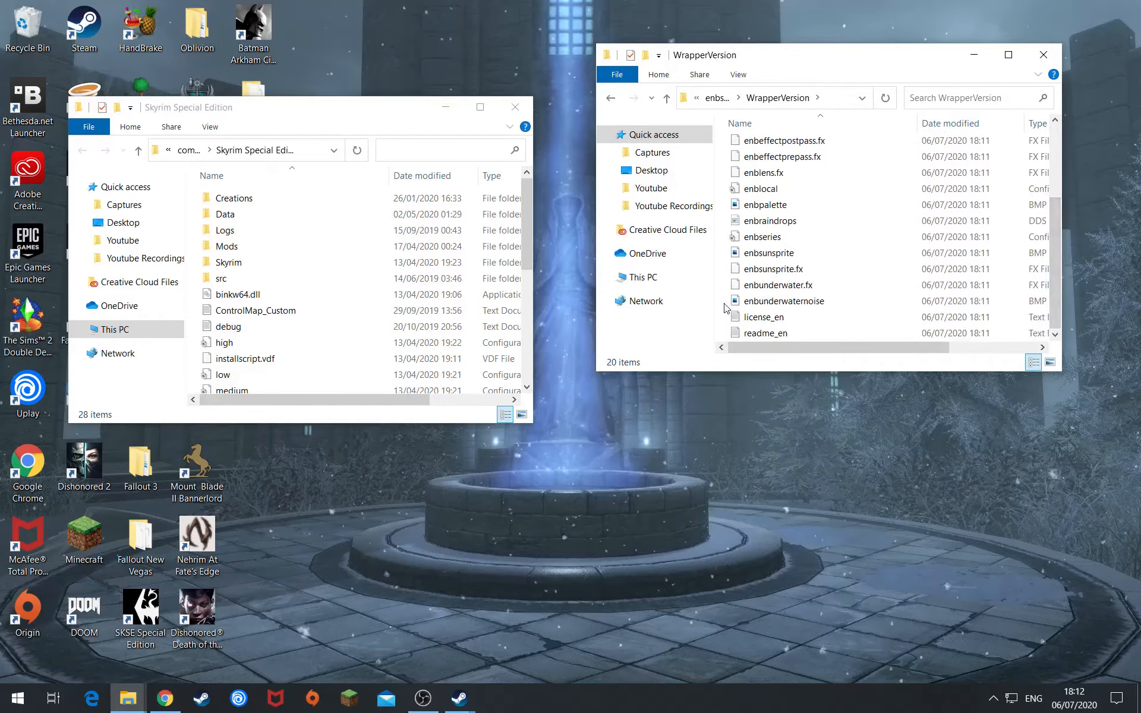
# - Copy the 18 WrapperVersion files, excluding license and readme, into the Skyrim Special Edition folder
pyautogui.moveTo(724, 307); pyautogui.dragTo(1003, 89)
pyautogui.scroll(-3, 819, 213)
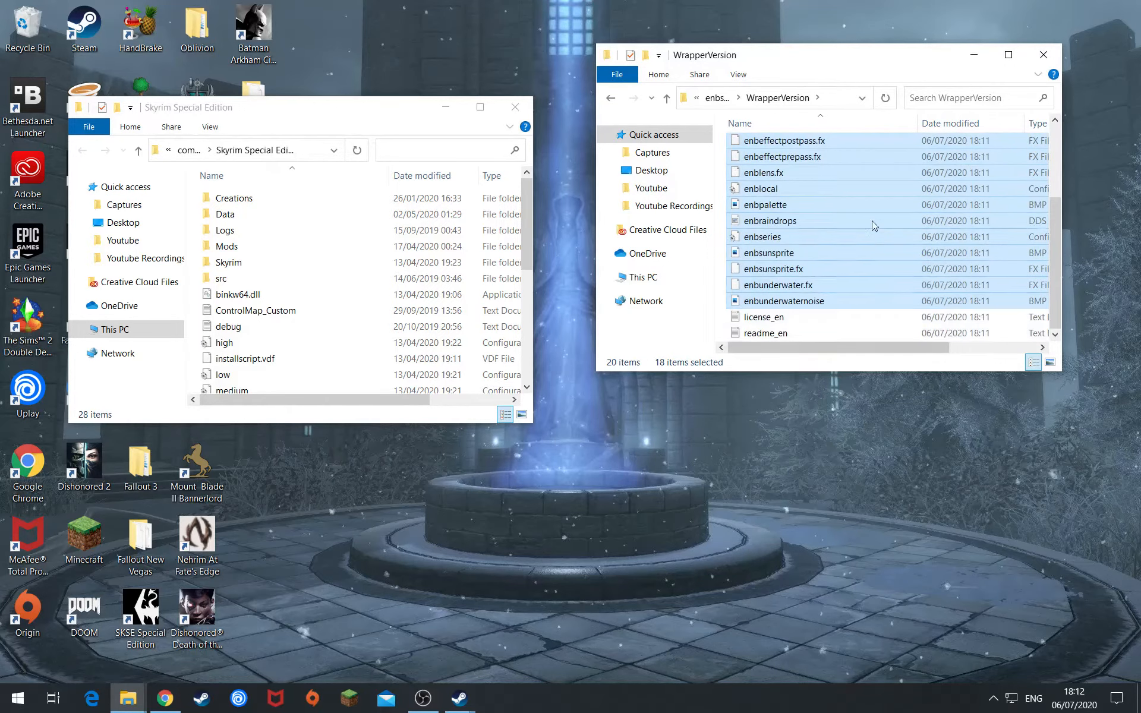
pyautogui.scroll(3, 795, 323)
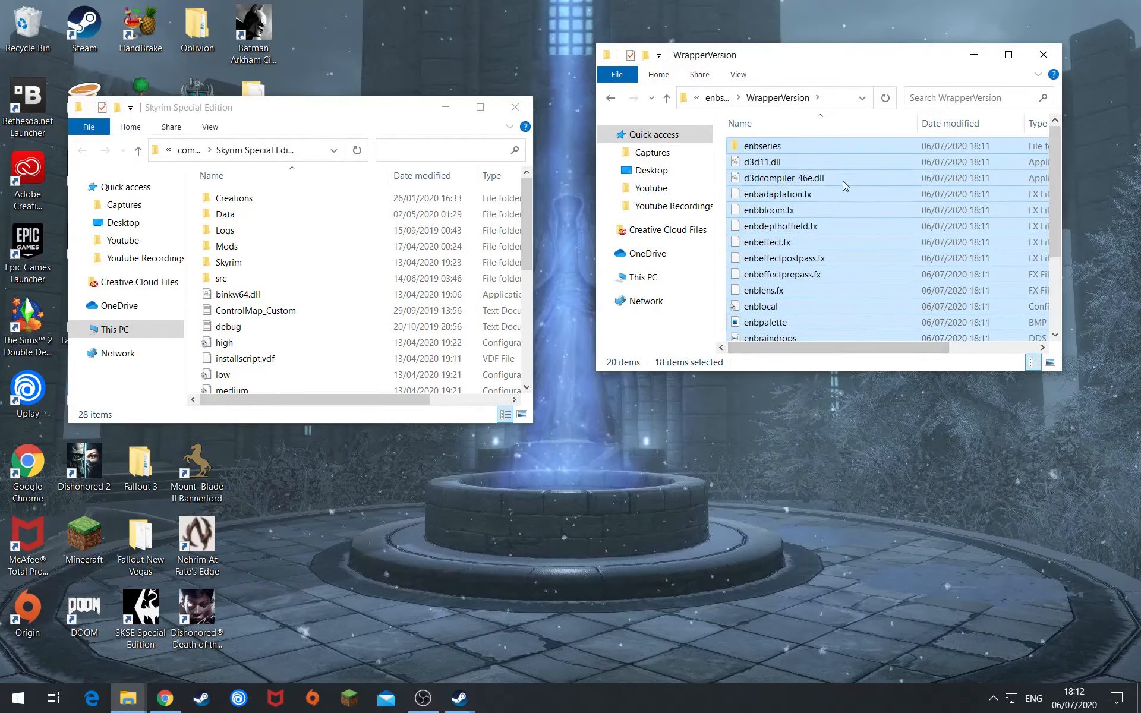
pyautogui.rightClick(819, 214)
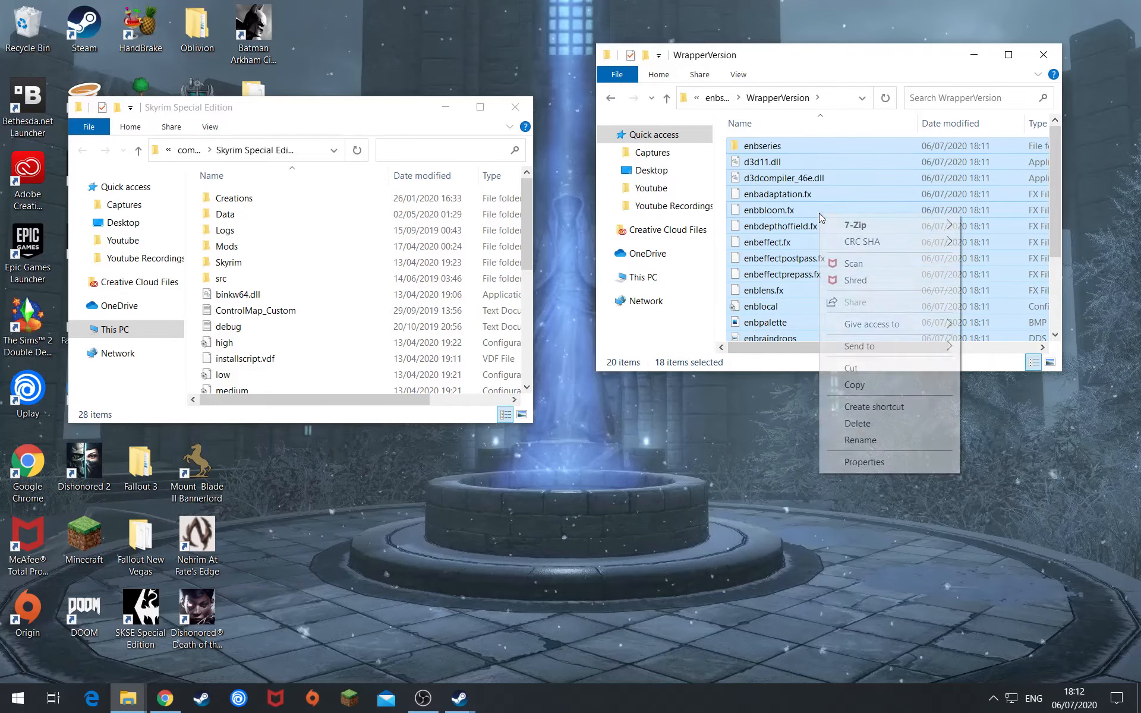
pyautogui.click(858, 385)
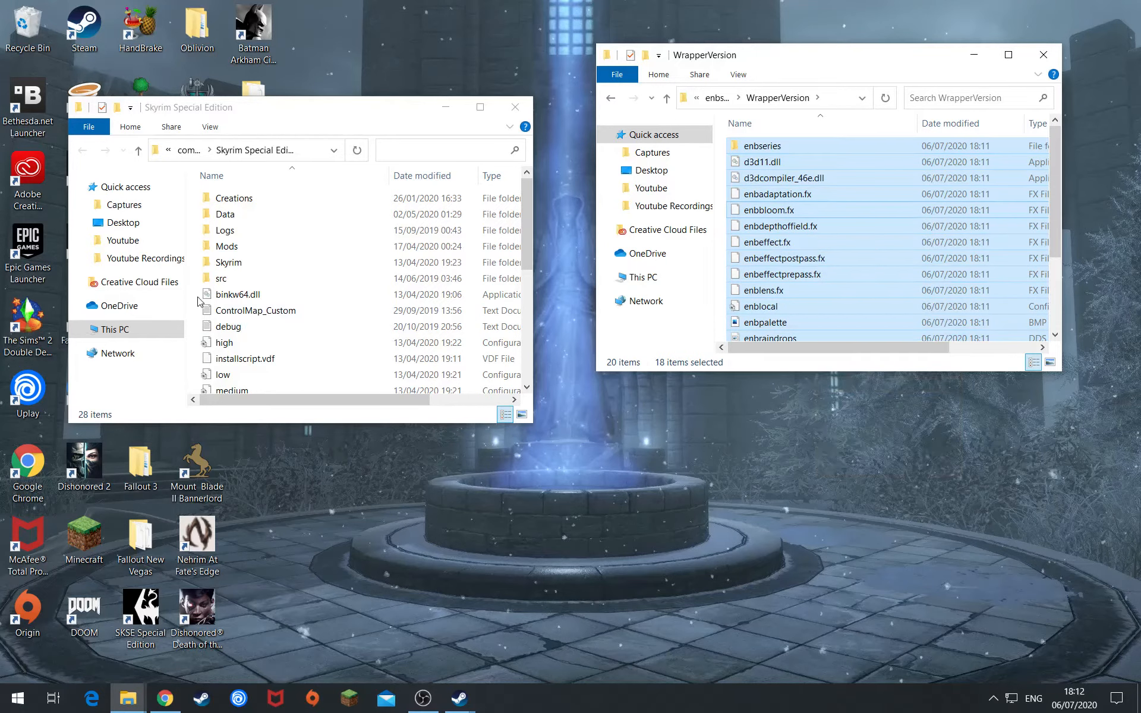
pyautogui.rightClick(198, 302)
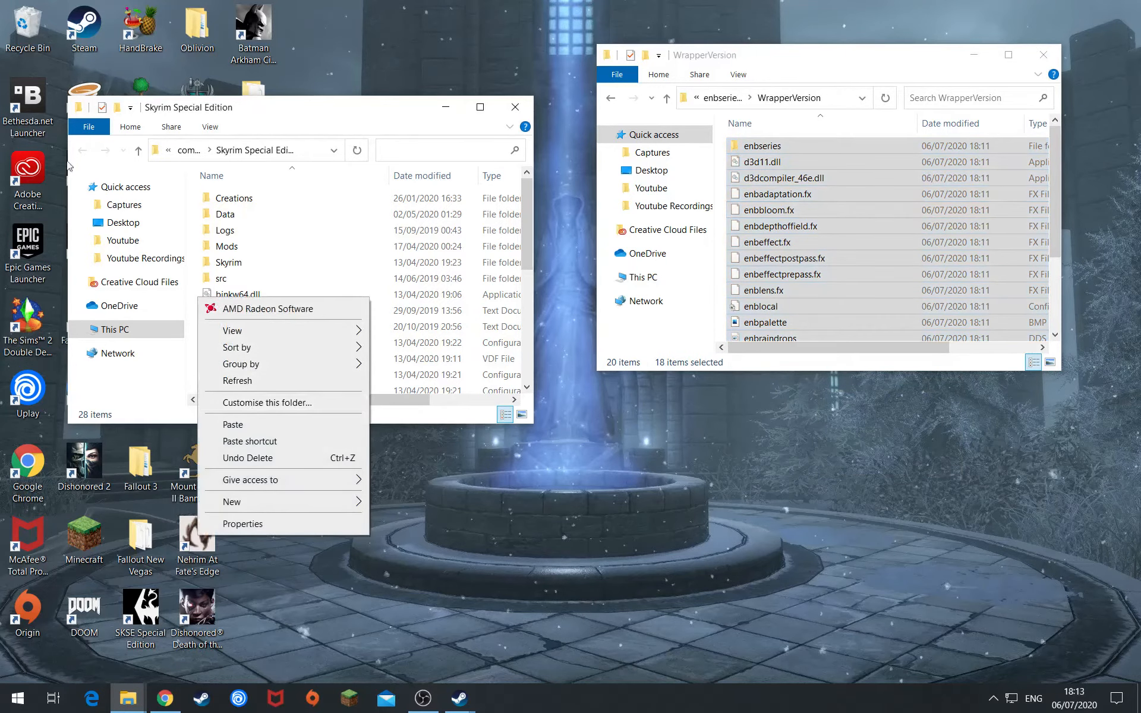
pyautogui.click(249, 426)
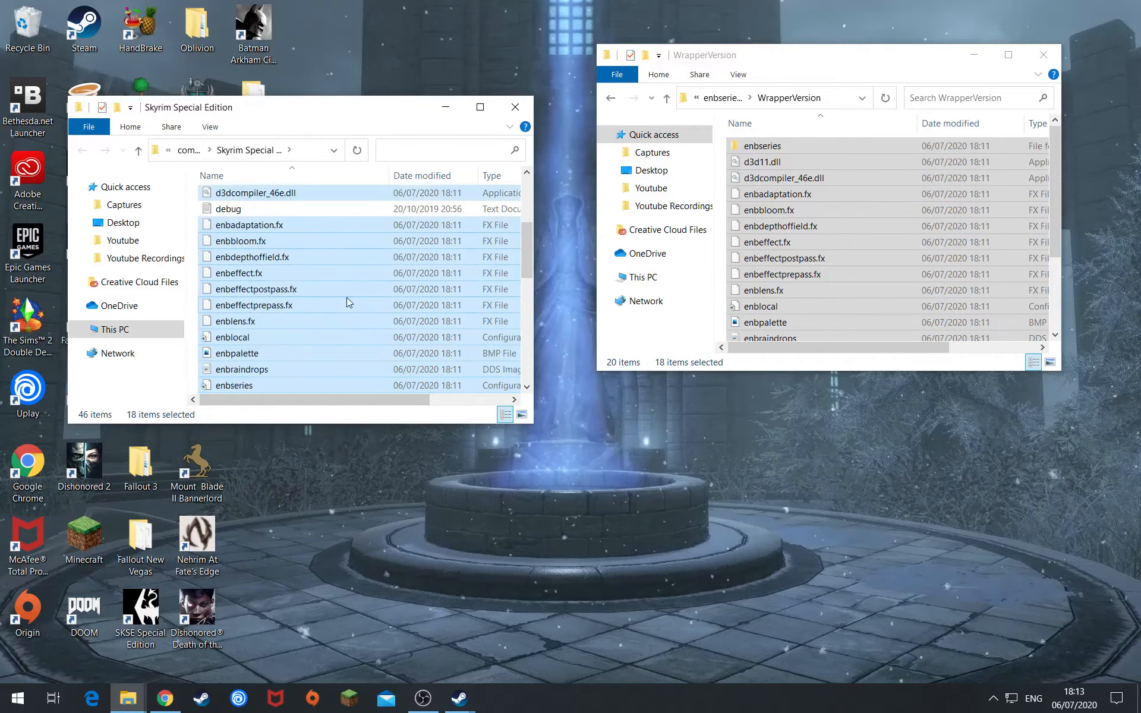
pyautogui.scroll(6, 413, 285)
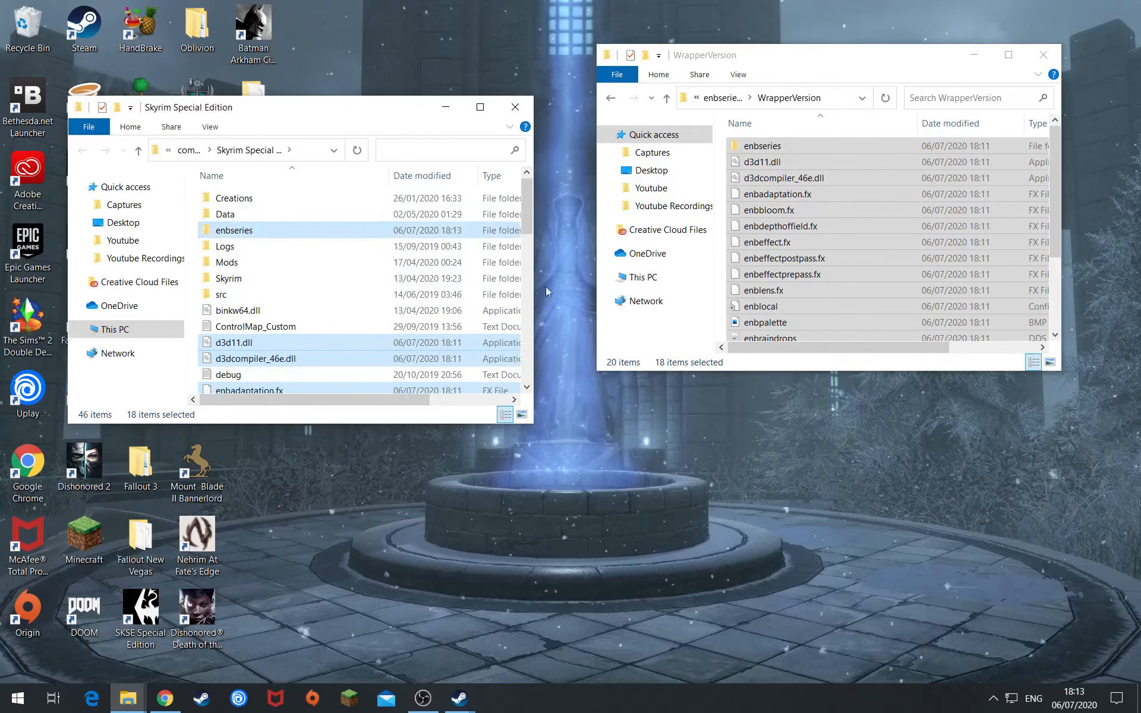
pyautogui.scroll(-3, 329, 344)
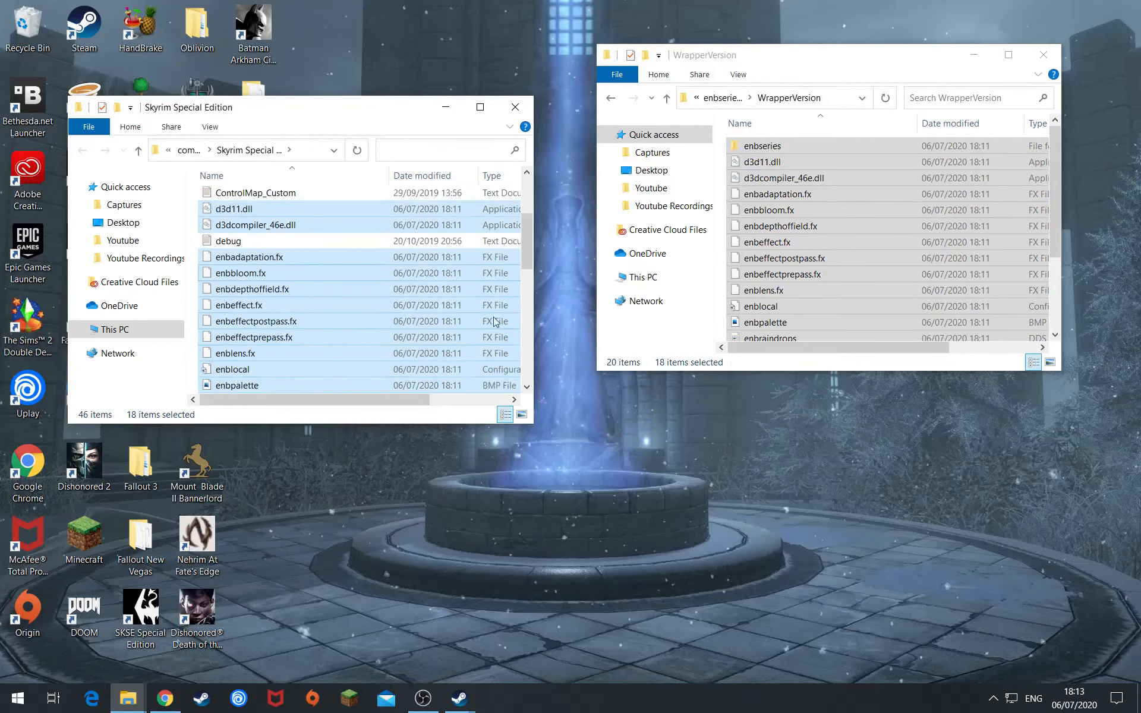
pyautogui.click(193, 187)
# - Back in SkyrimSE-ENB, Extract All of the PRT PhotoRealistic Tamriel 6.1 zip to its suggested folder
pyautogui.click(608, 98)
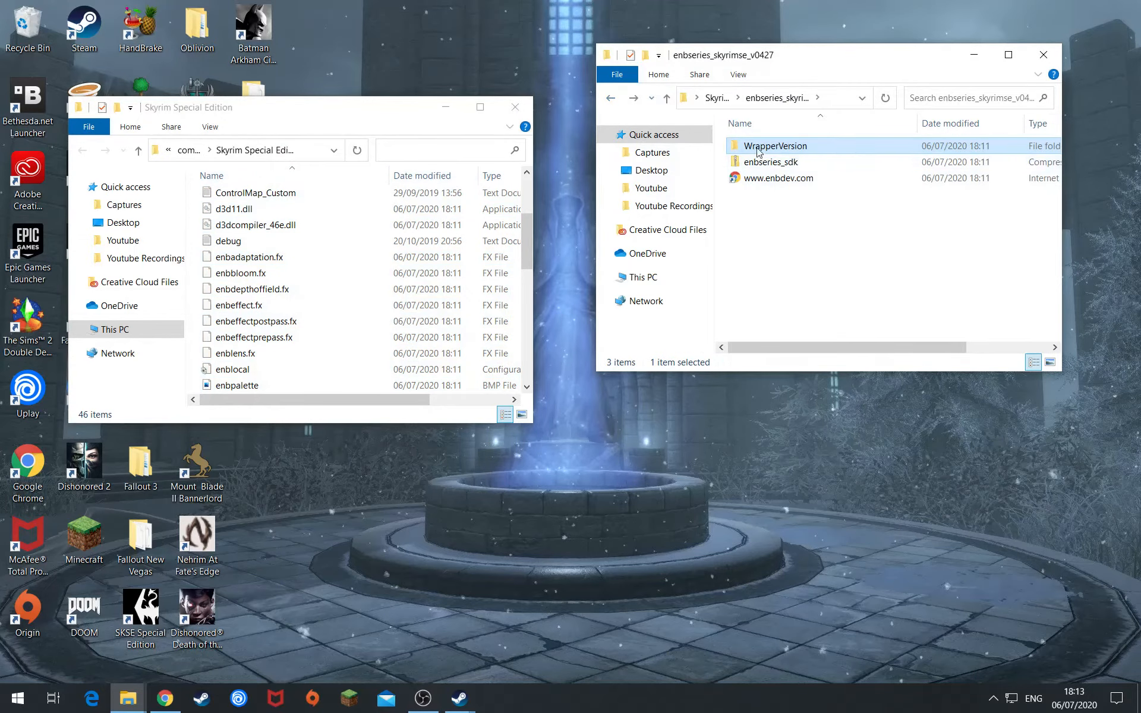
pyautogui.click(611, 98)
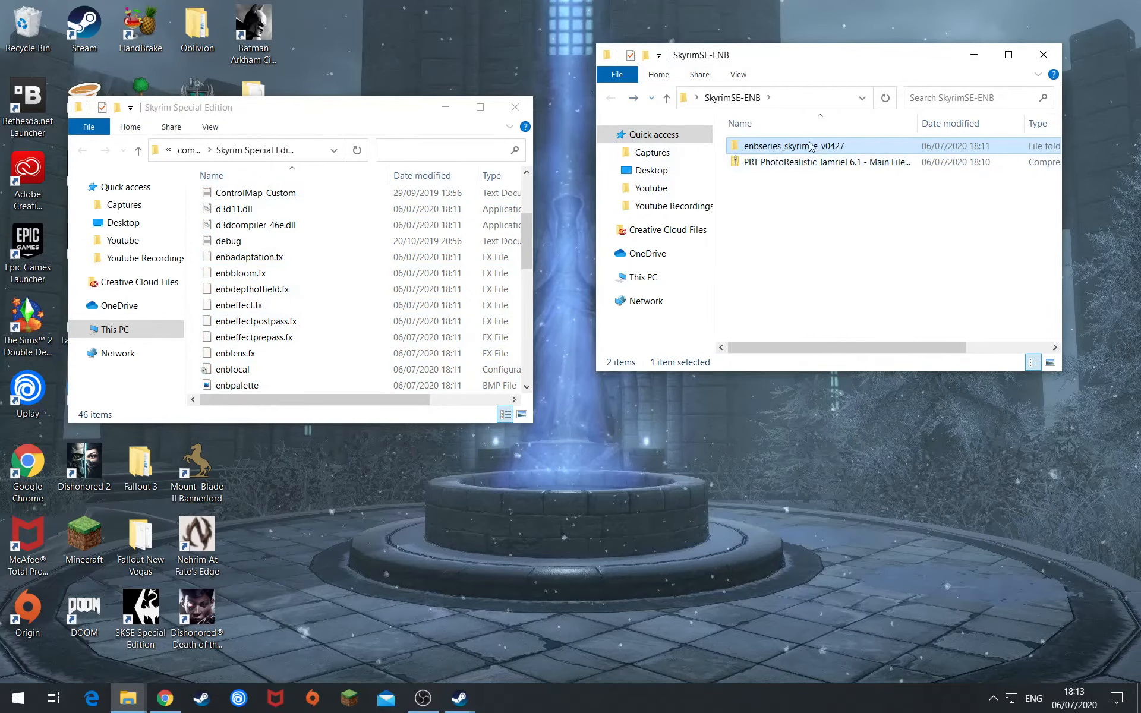
pyautogui.click(804, 163)
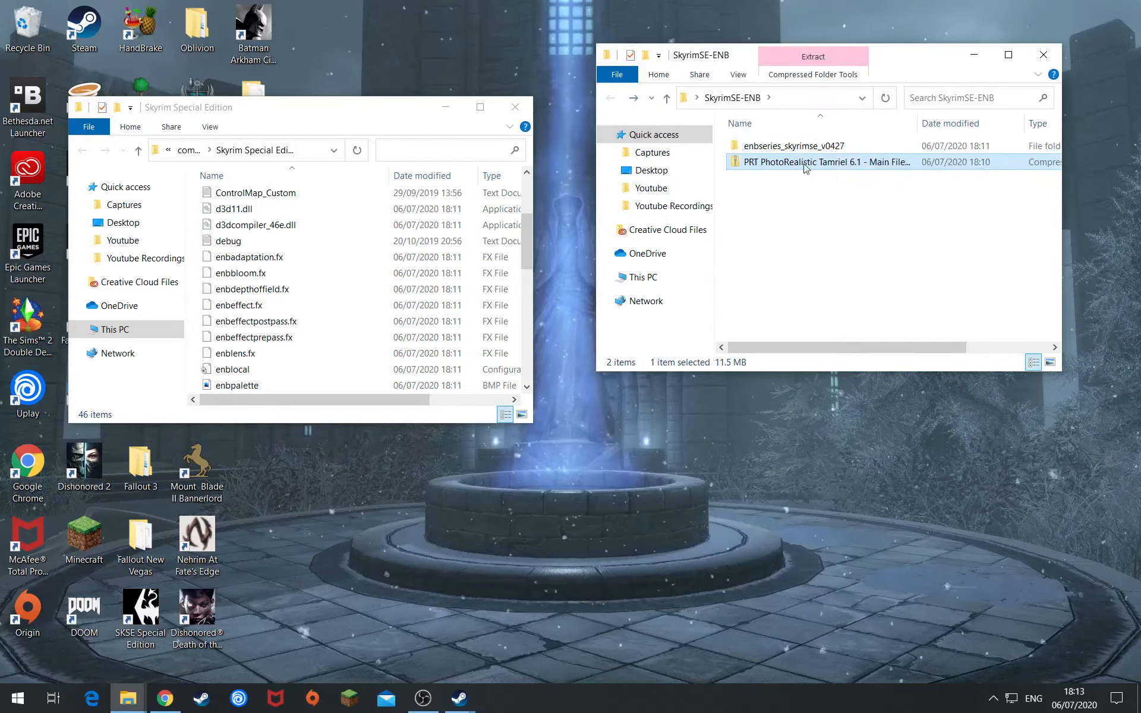
pyautogui.rightClick(806, 169)
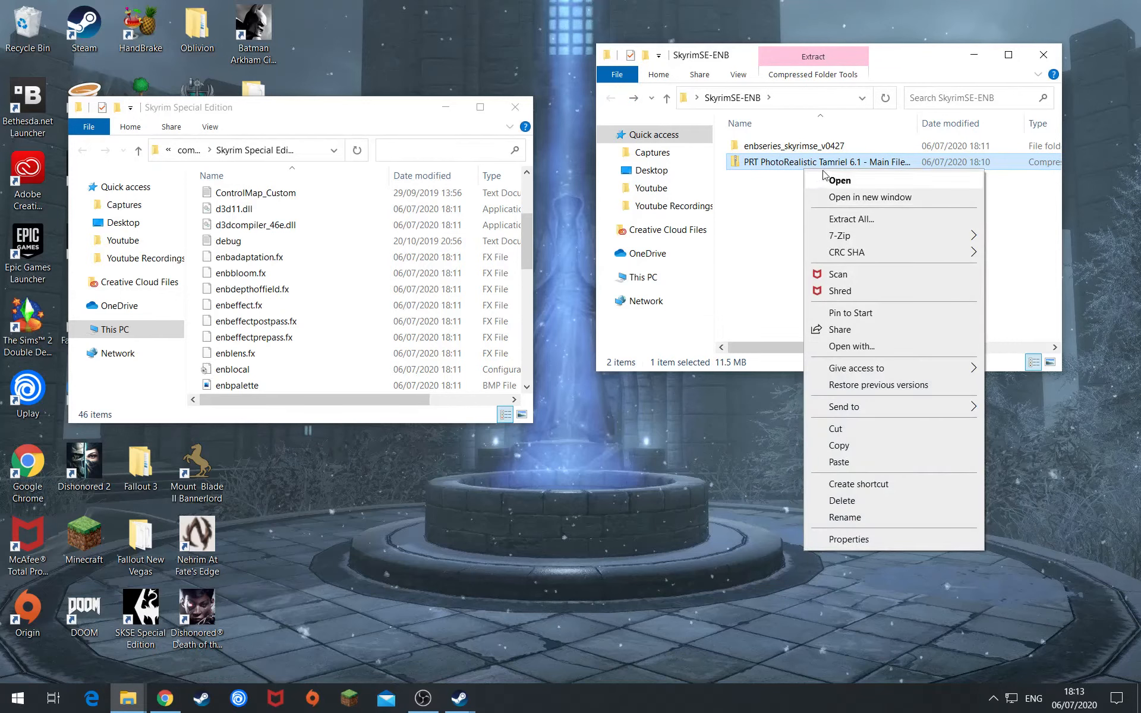
pyautogui.click(840, 218)
pyautogui.click(693, 499)
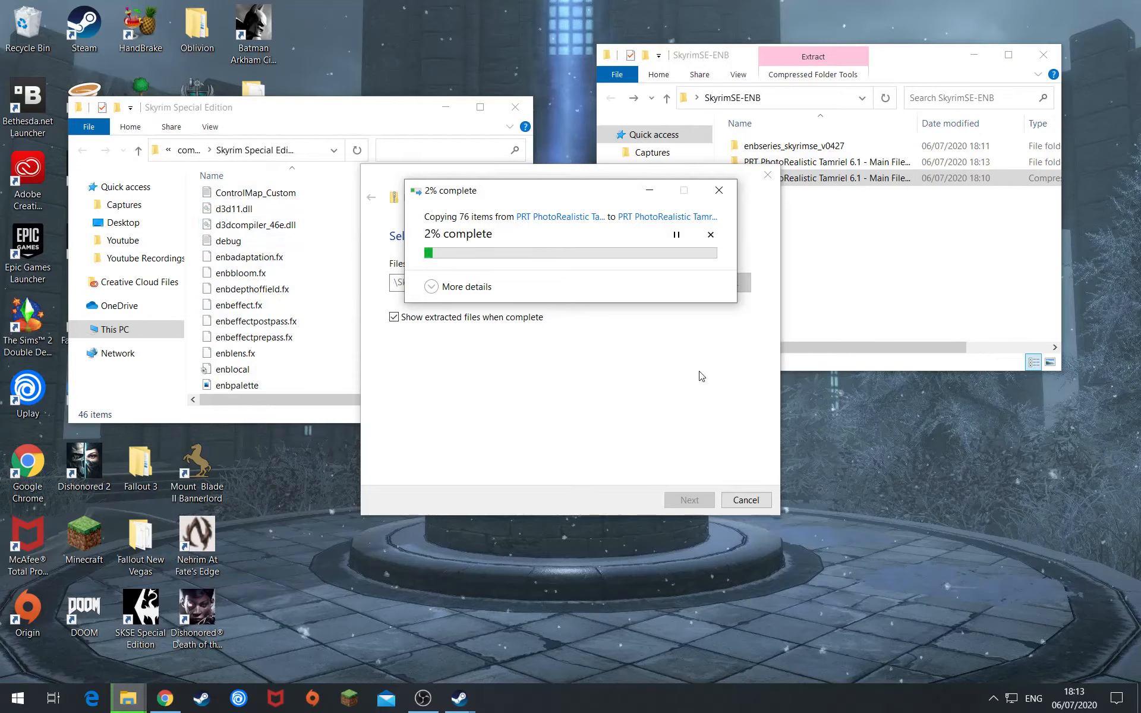
pyautogui.moveTo(600, 198); pyautogui.dragTo(591, 210)
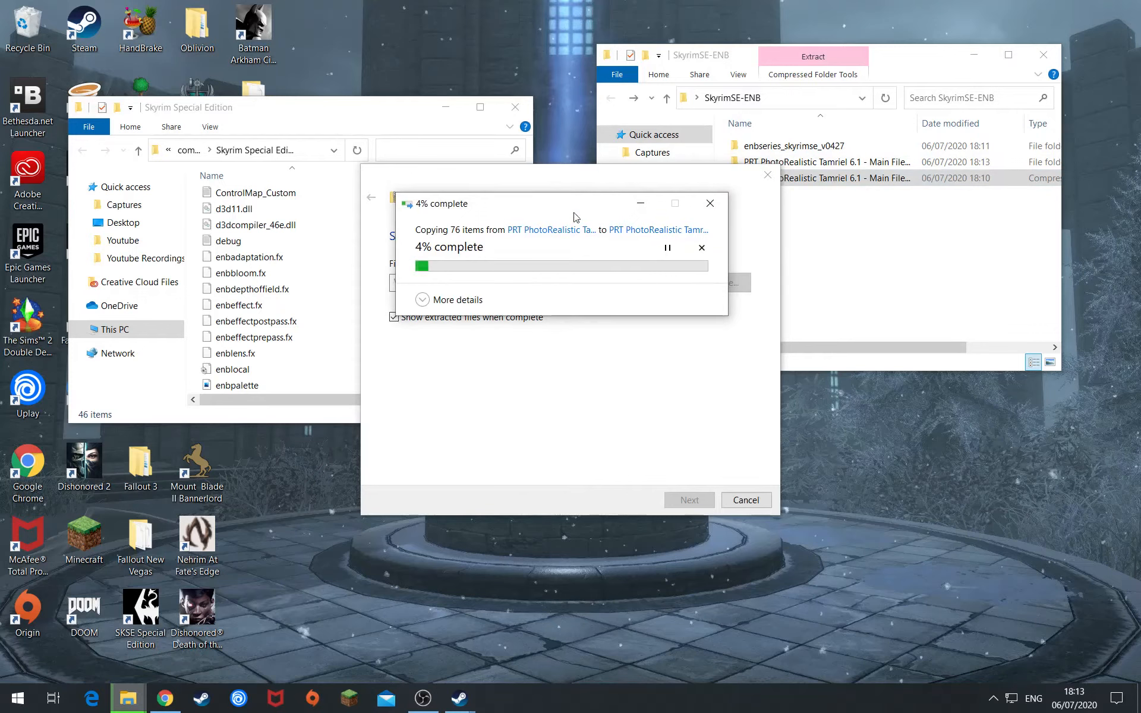
pyautogui.moveTo(593, 203); pyautogui.dragTo(633, 269)
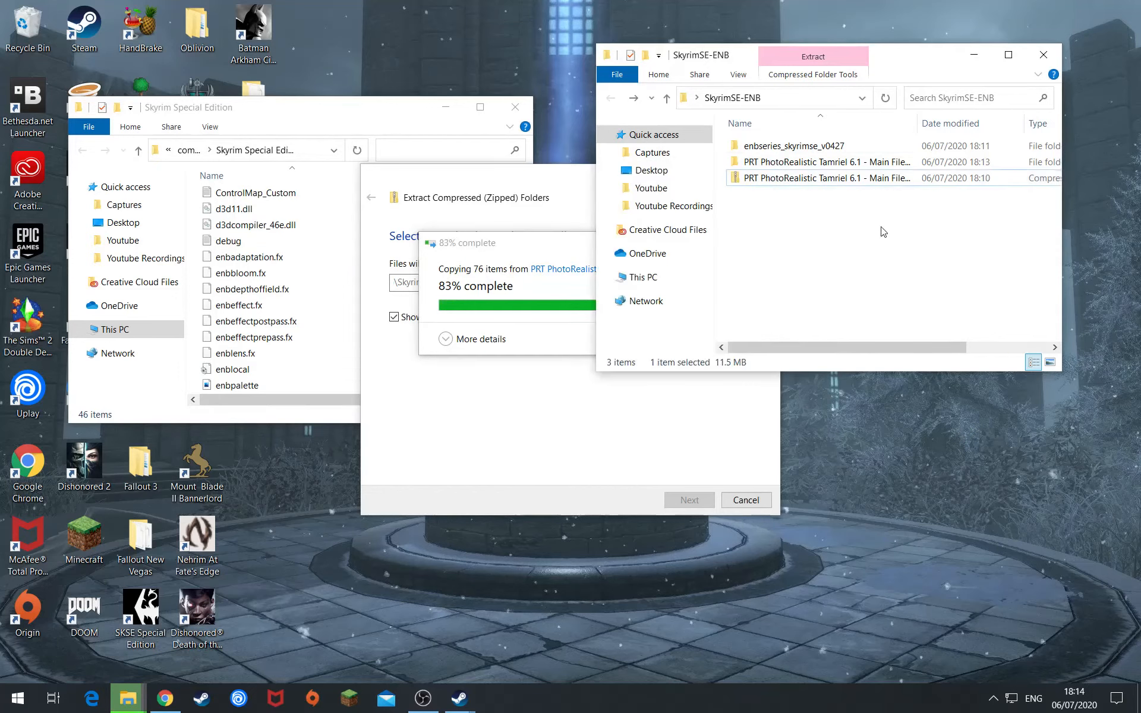
pyautogui.click(766, 161)
pyautogui.press('Up')
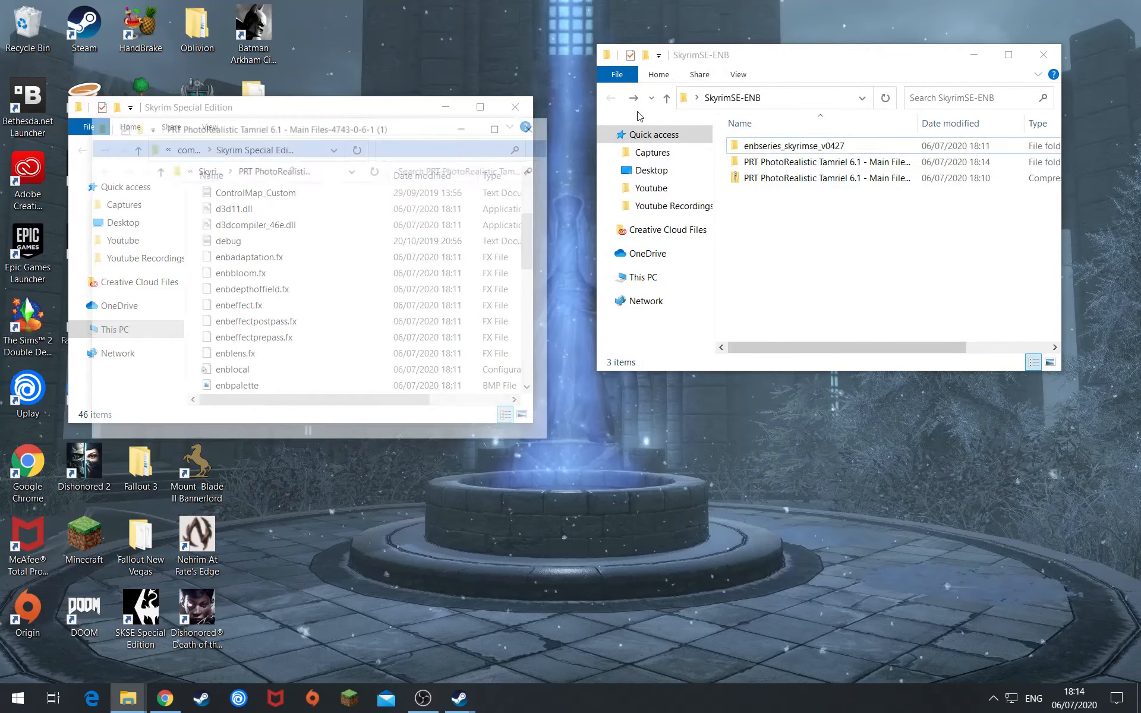
# - Close the auto-opened window and open the extracted PRT PhotoRealistic Tamriel folder
pyautogui.click(542, 132)
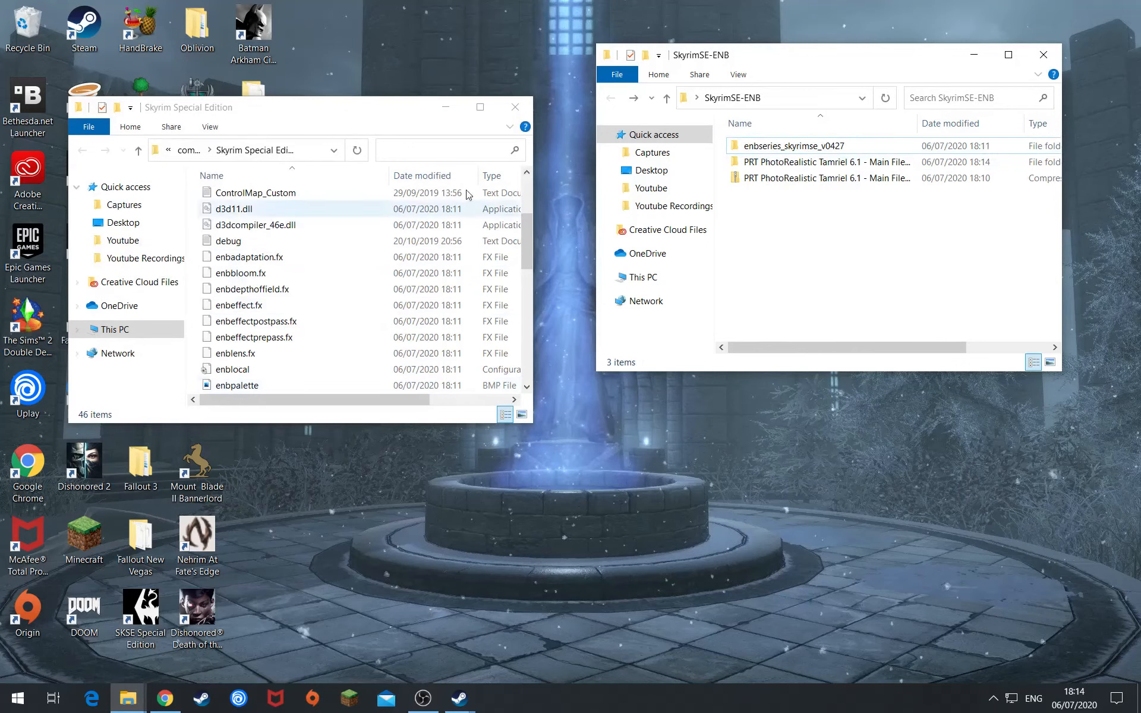
pyautogui.scroll(3, 351, 312)
pyautogui.scroll(-5, 356, 333)
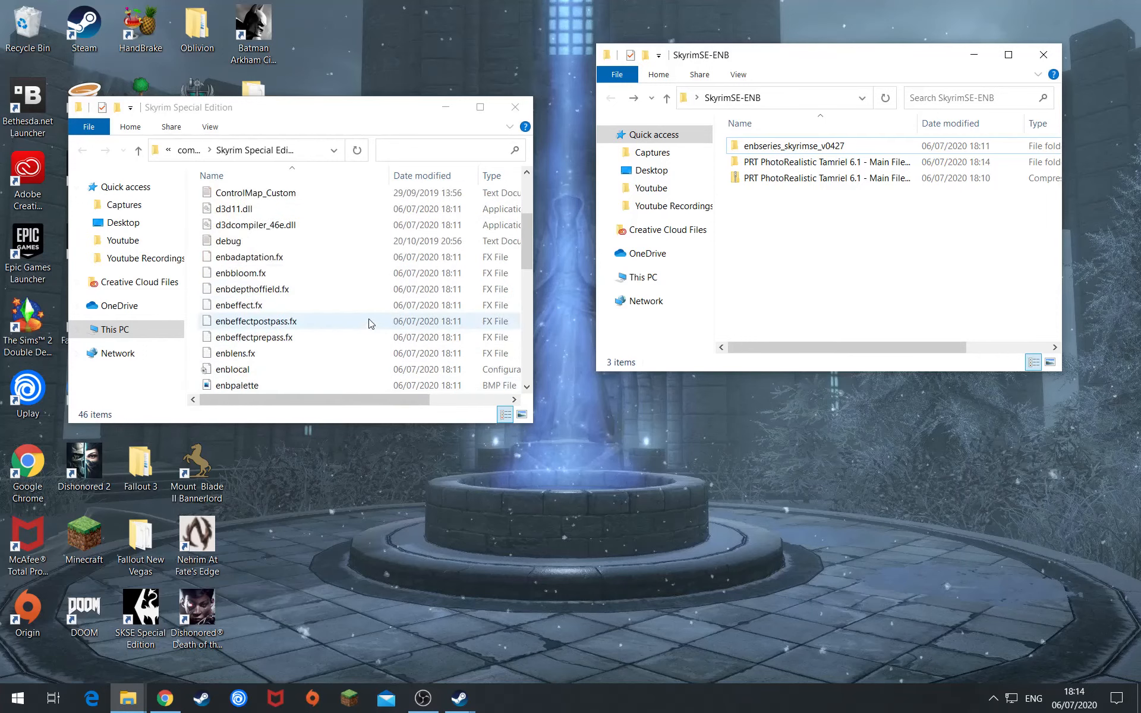
pyautogui.scroll(-5, 291, 347)
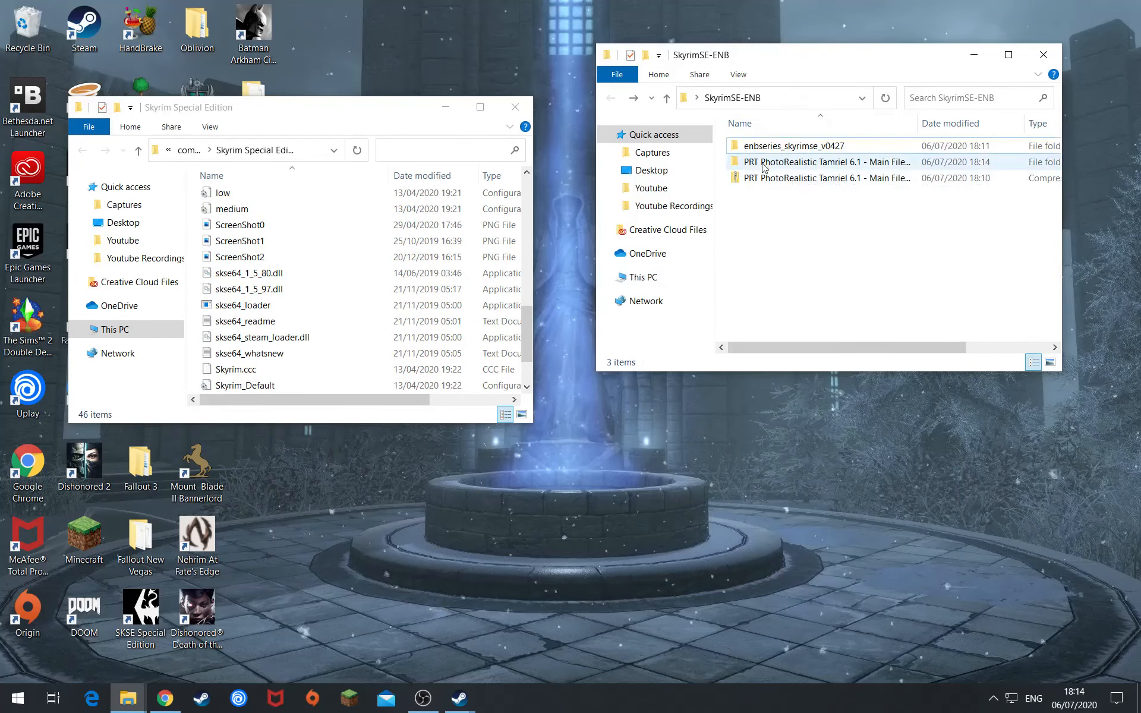
pyautogui.click(784, 150)
pyautogui.click(832, 163)
pyautogui.doubleClick(842, 164)
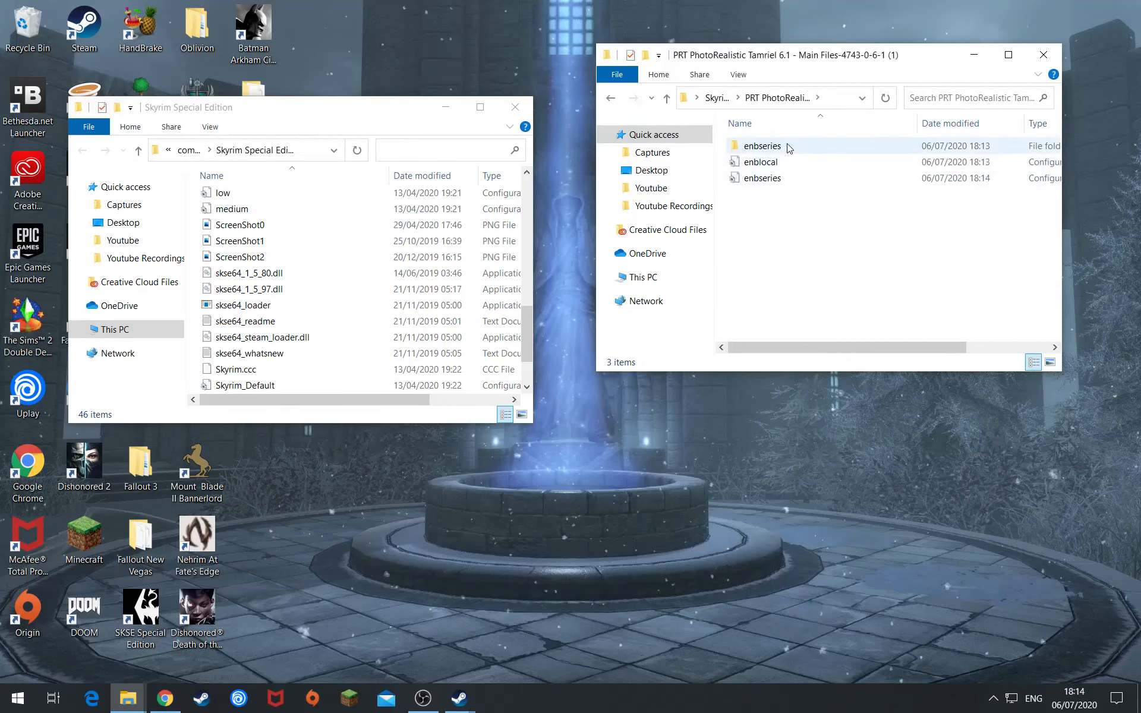
# - Check the enbseries subfolder, then select all three PRT items: enbseries, enblocal and enbseries
pyautogui.click(789, 148)
pyautogui.press('F2')
pyautogui.doubleClick(838, 151)
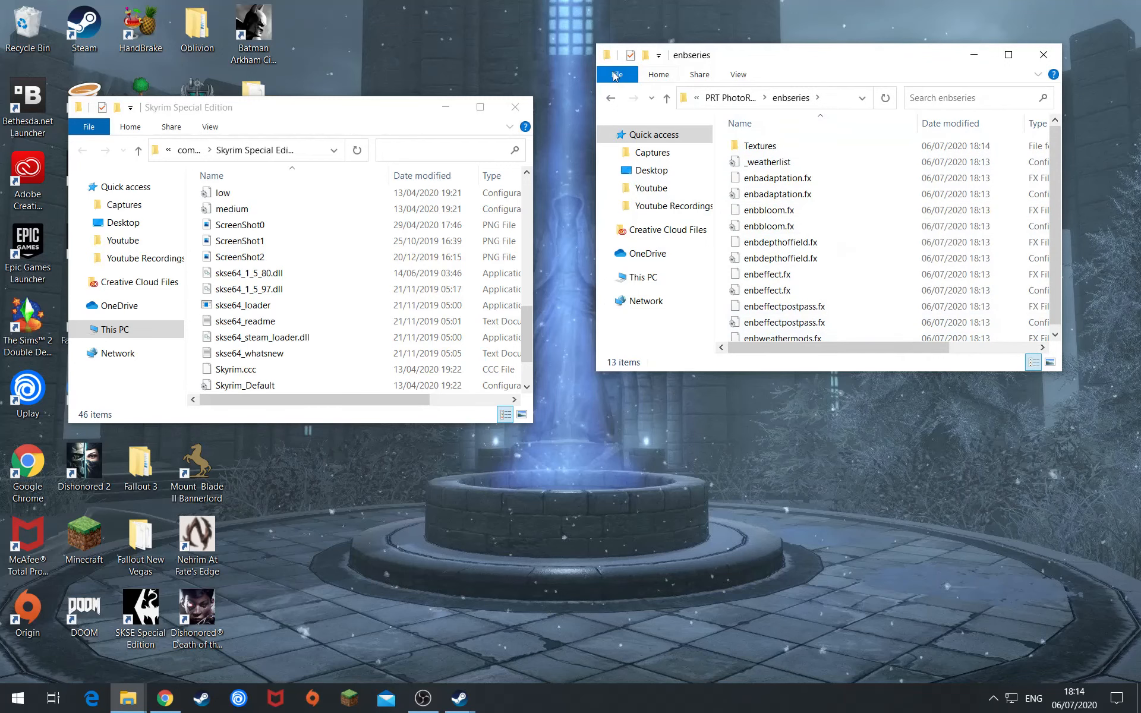
pyautogui.click(612, 100)
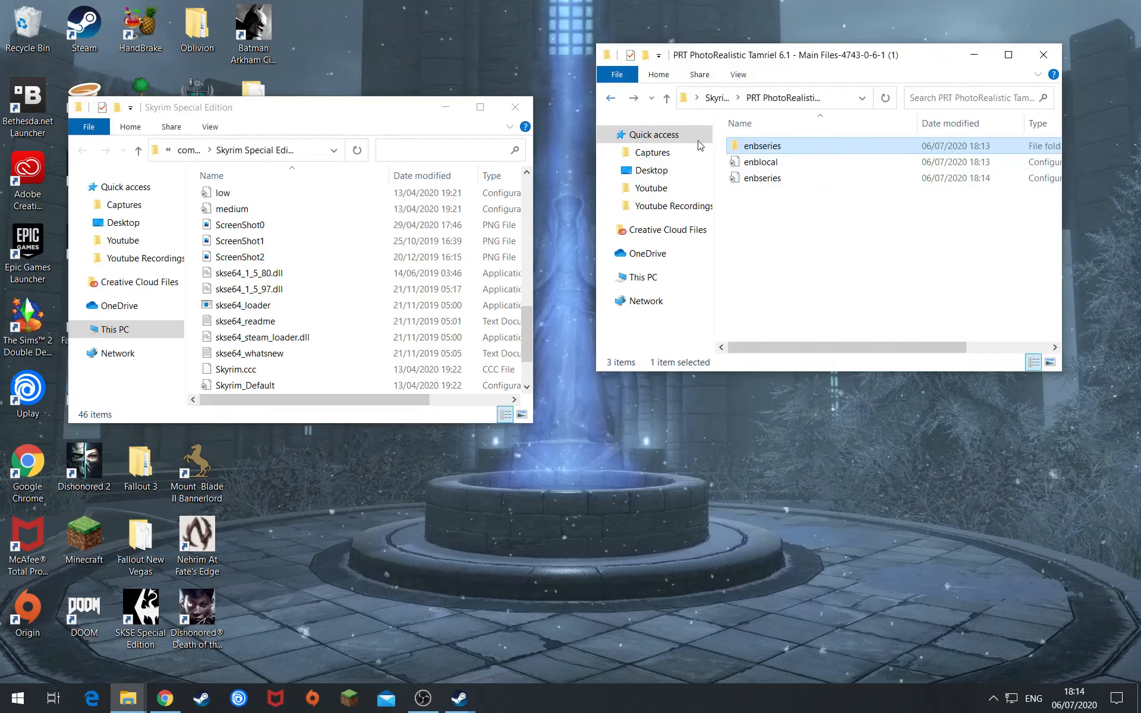
pyautogui.doubleClick(810, 147)
pyautogui.scroll(-1, 1060, 152)
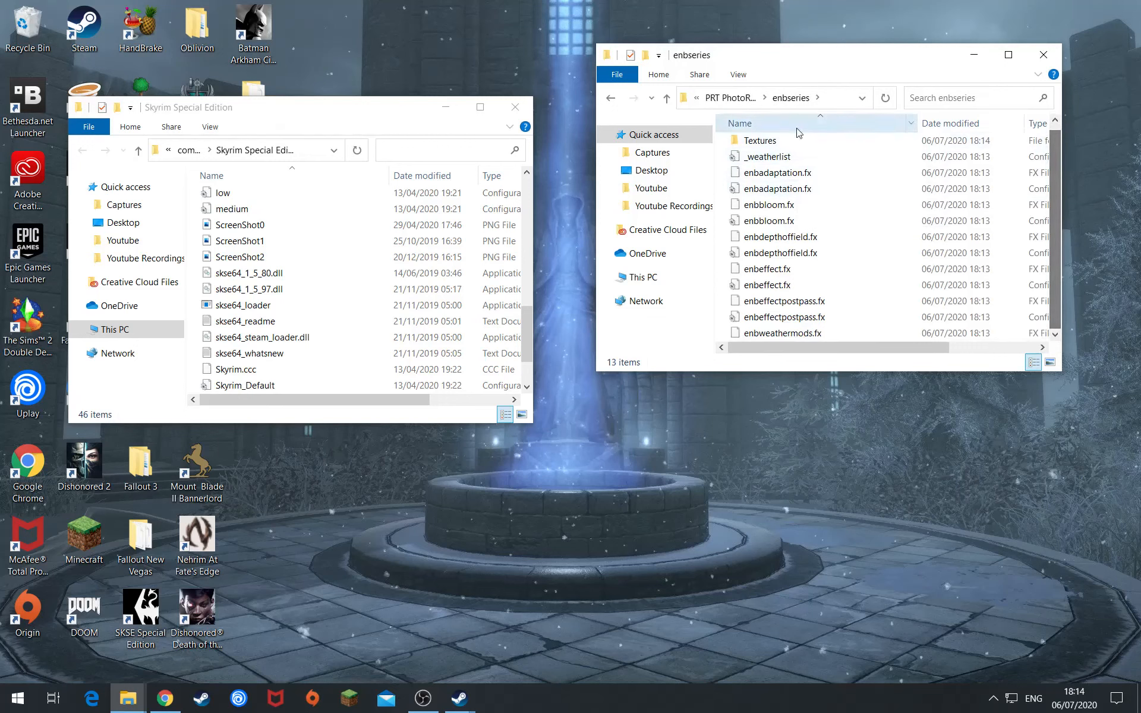
pyautogui.click(611, 99)
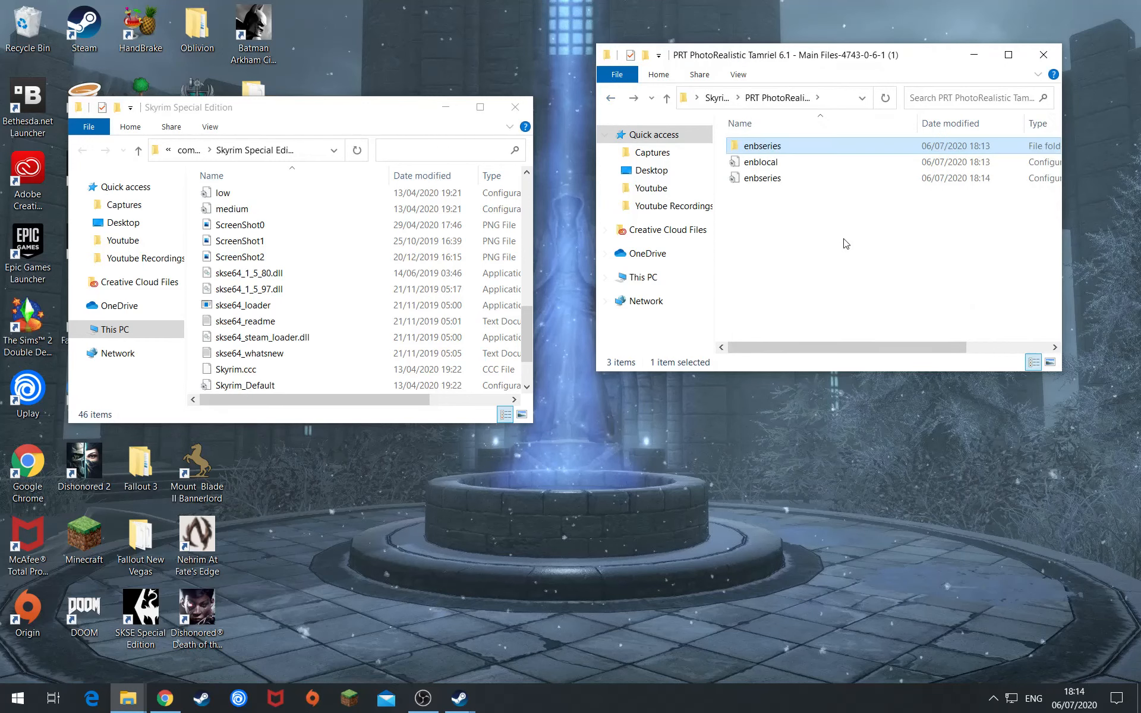
pyautogui.hotkey('ctrl', 'a')
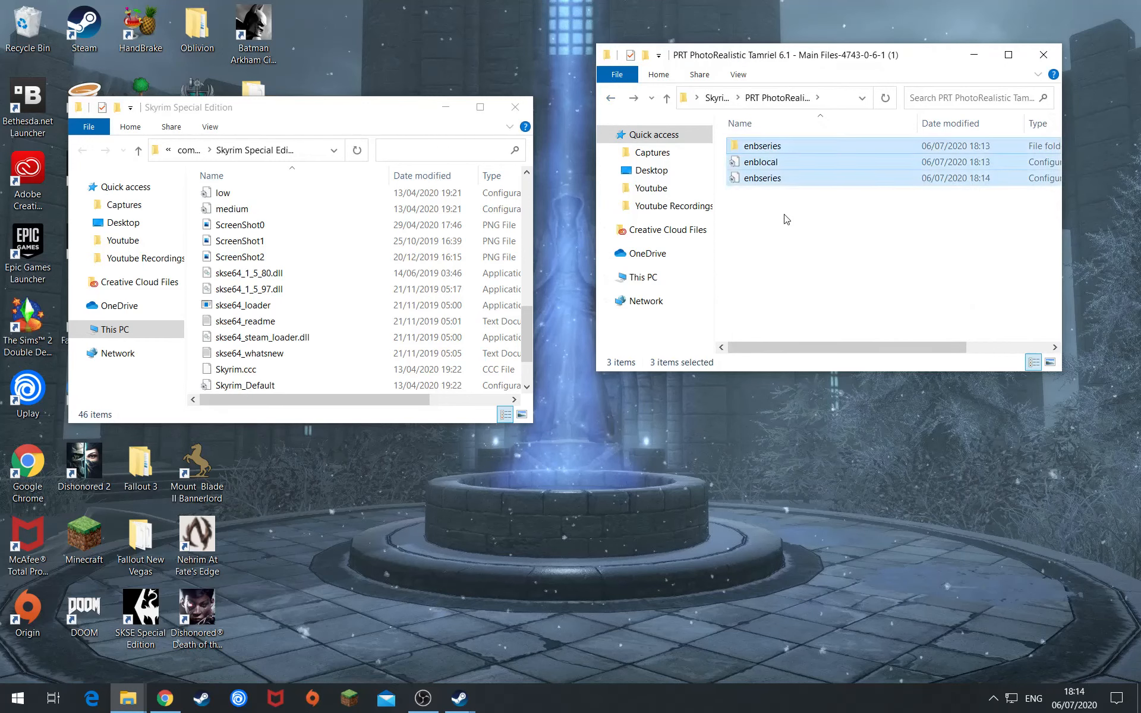
pyautogui.rightClick(790, 161)
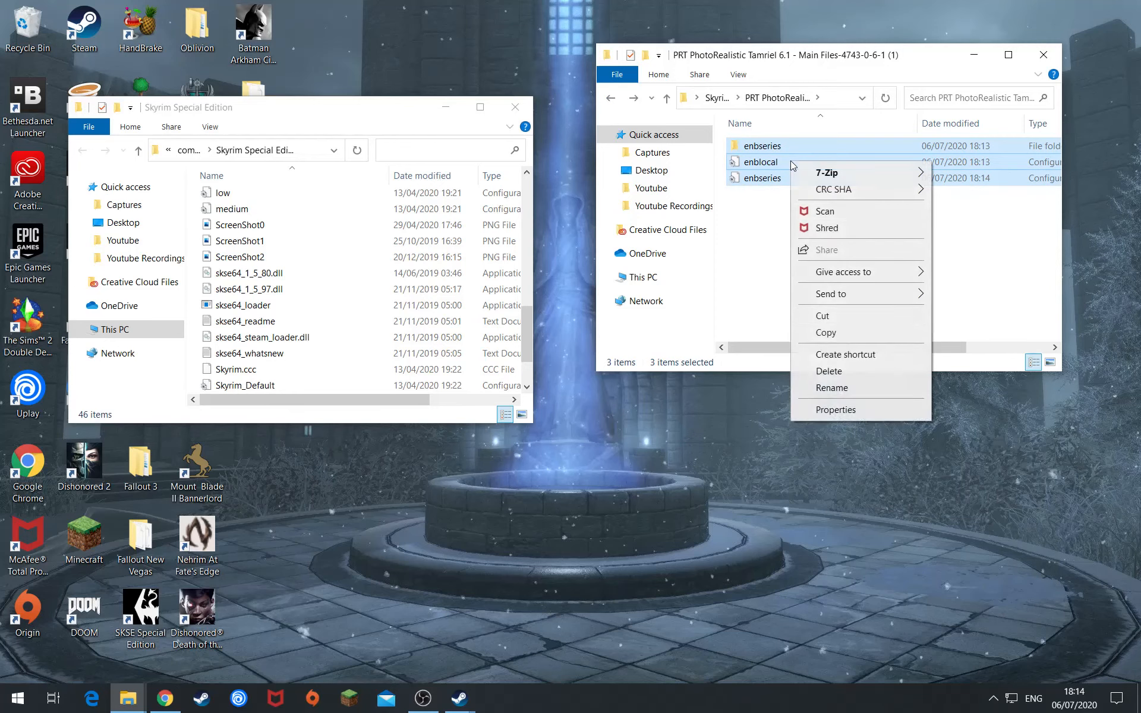
# - Move the three PRT items into Skyrim Special Edition, replacing the same-named files
pyautogui.click(827, 332)
pyautogui.moveTo(829, 157); pyautogui.dragTo(386, 297)
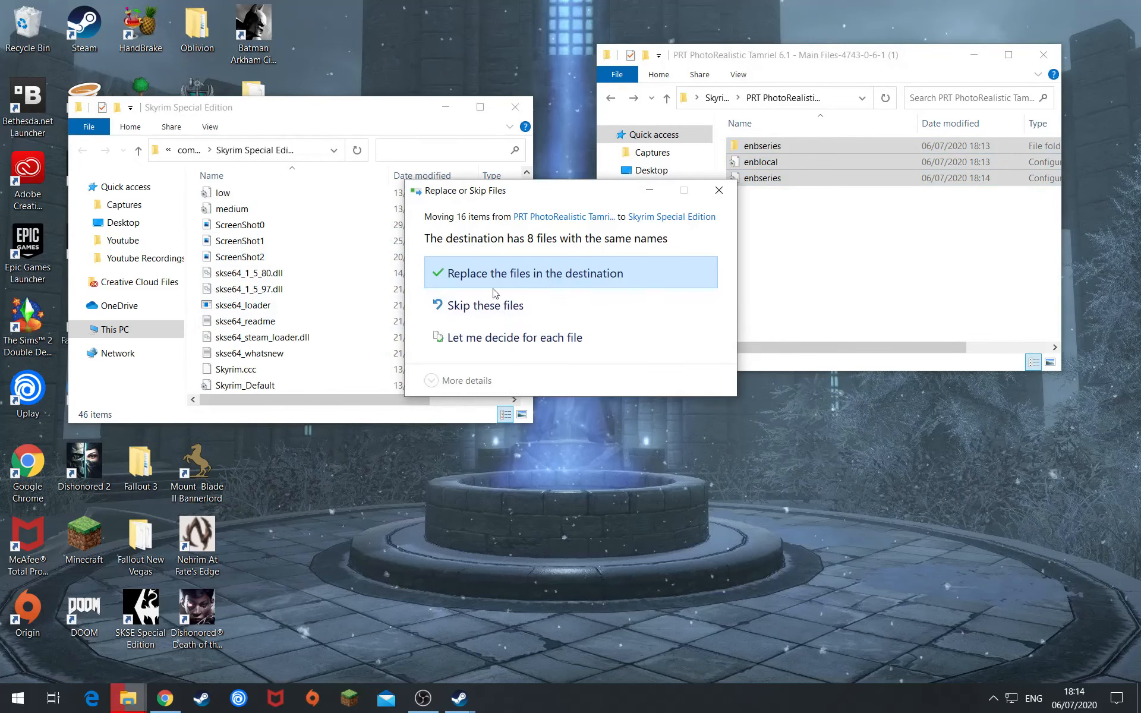
pyautogui.click(452, 278)
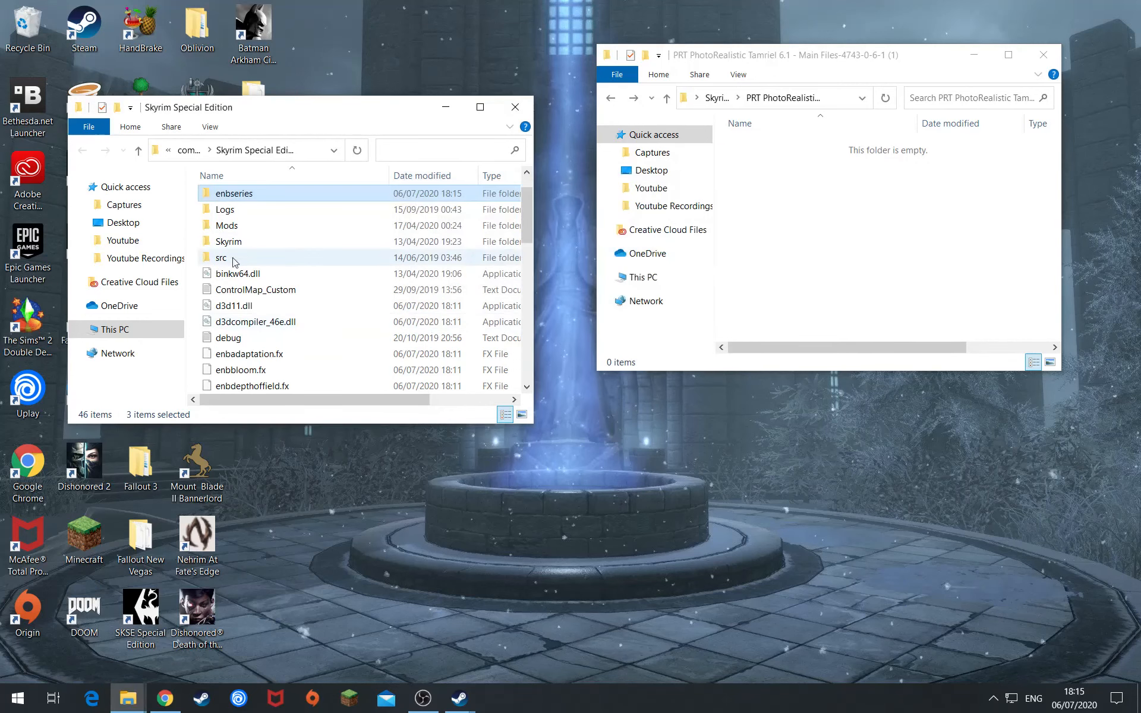
pyautogui.scroll(1, 289, 256)
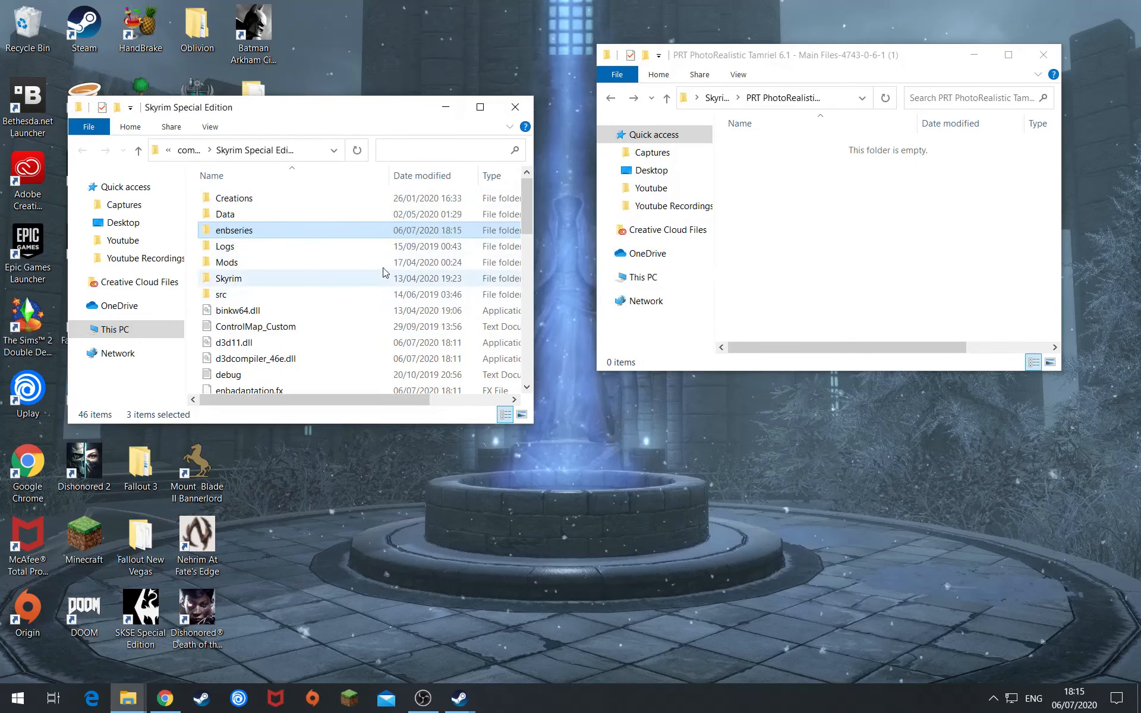
# - Close the PRT and Skyrim Special Edition windows and return to Steam's Skyrim page
pyautogui.click(1043, 55)
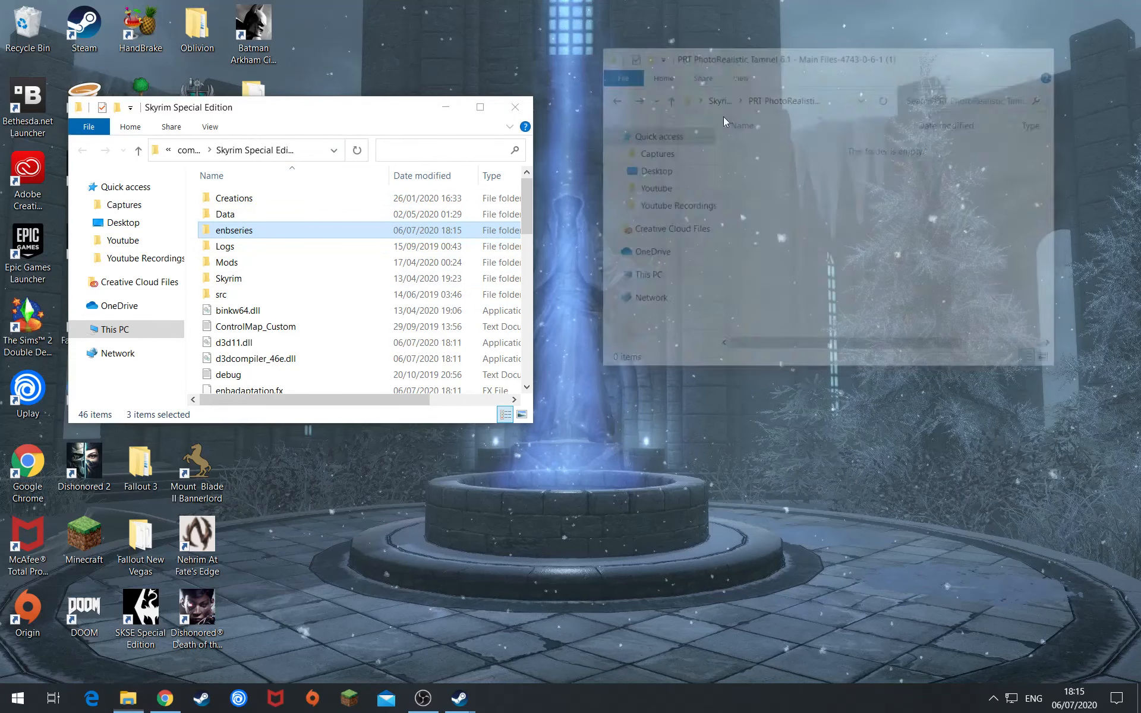
pyautogui.click(515, 107)
pyautogui.moveTo(468, 704)
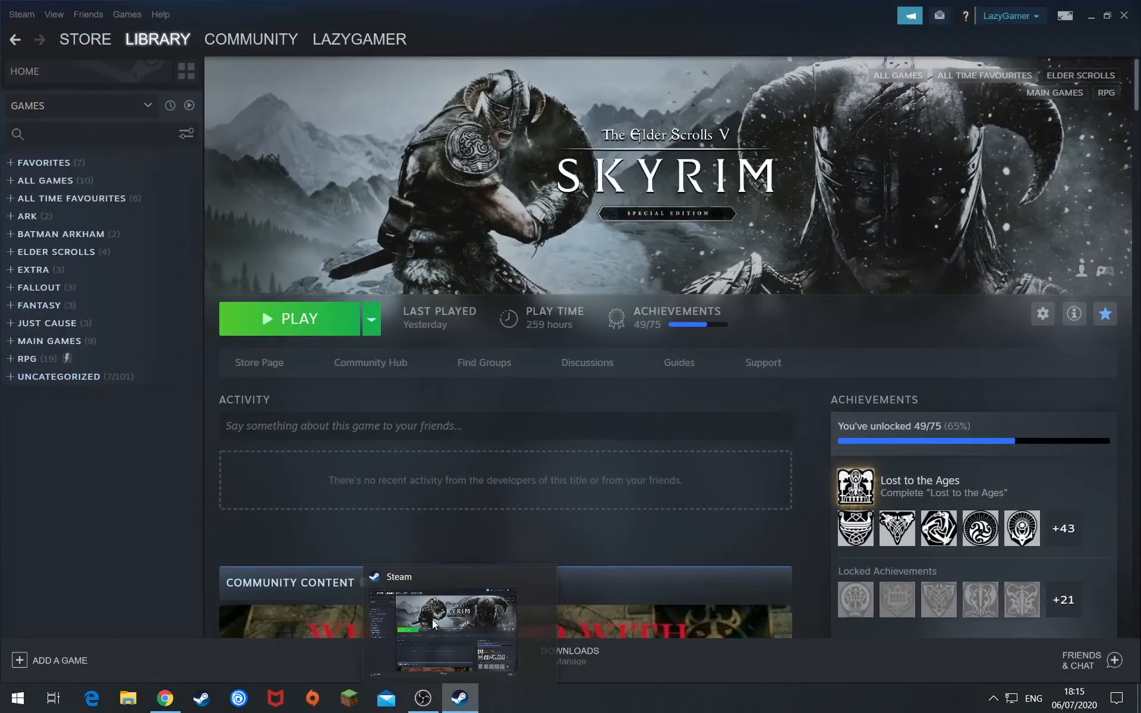
pyautogui.click(407, 621)
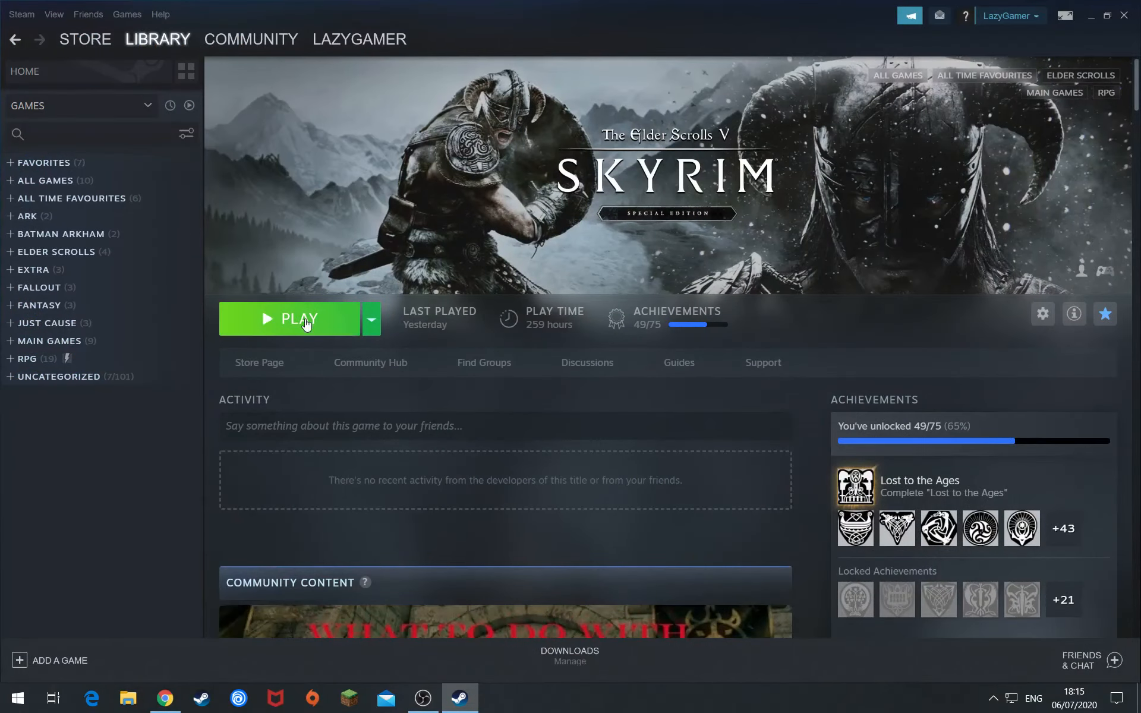